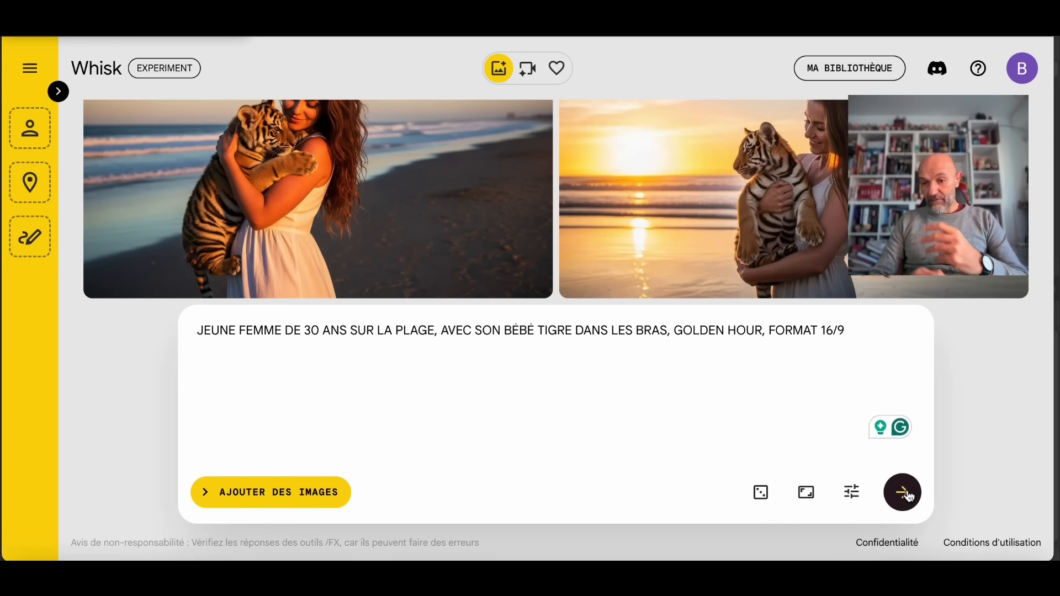
View the enlarged version and prompt details of the image of the woman hugging the tiger cub
mouse_move(563, 273)
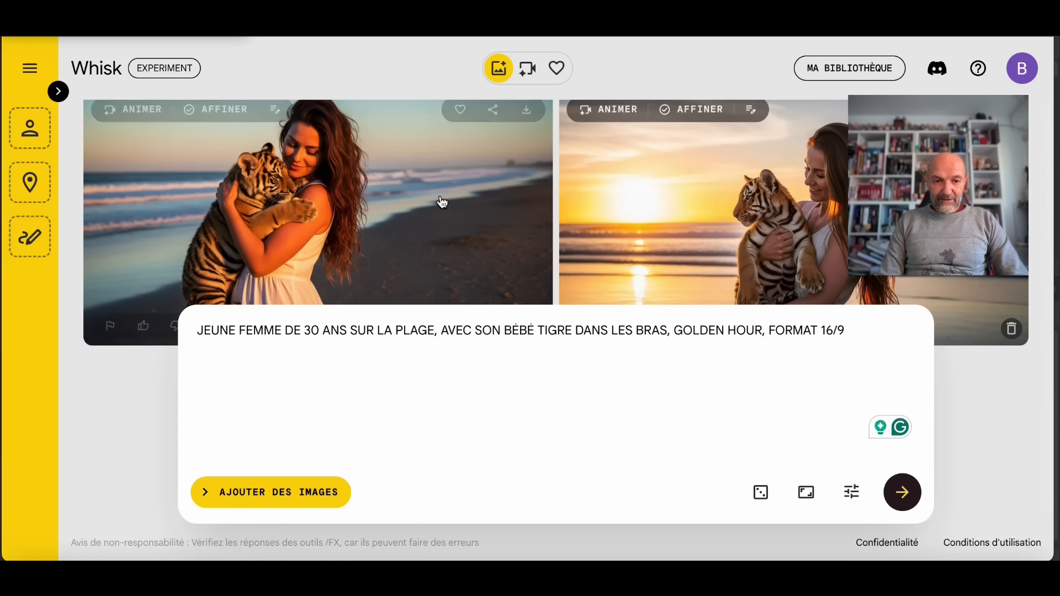
left_click(364, 199)
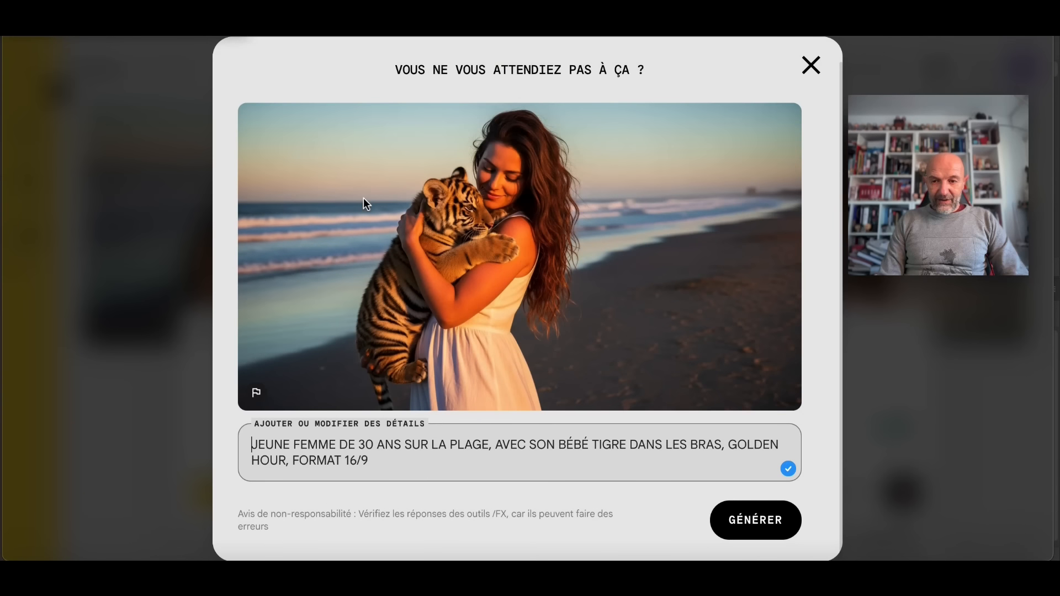
left_click(811, 67)
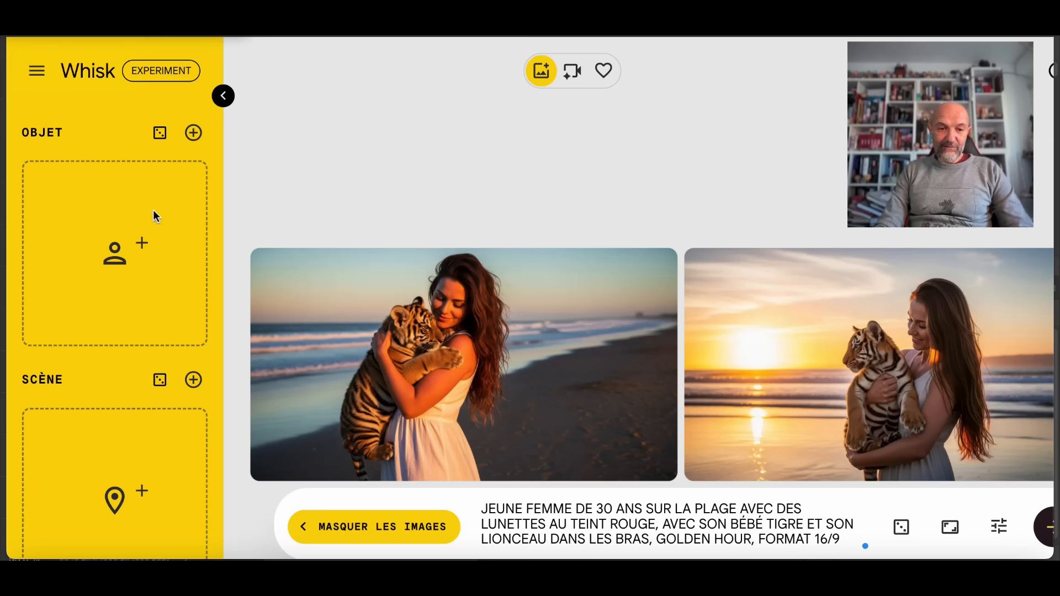
Add the tiger cub photo and the portrait of the blonde woman in red sunglasses as Objet reference images
scroll(127, 395, "down", 4)
scroll(134, 320, "up", 4)
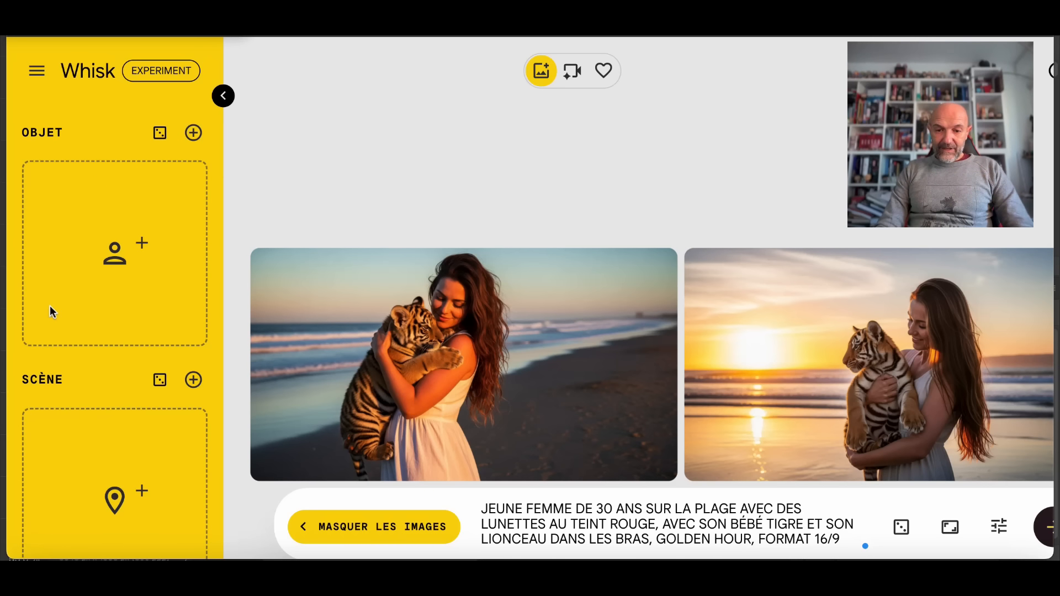
scroll(551, 386, "down", 1)
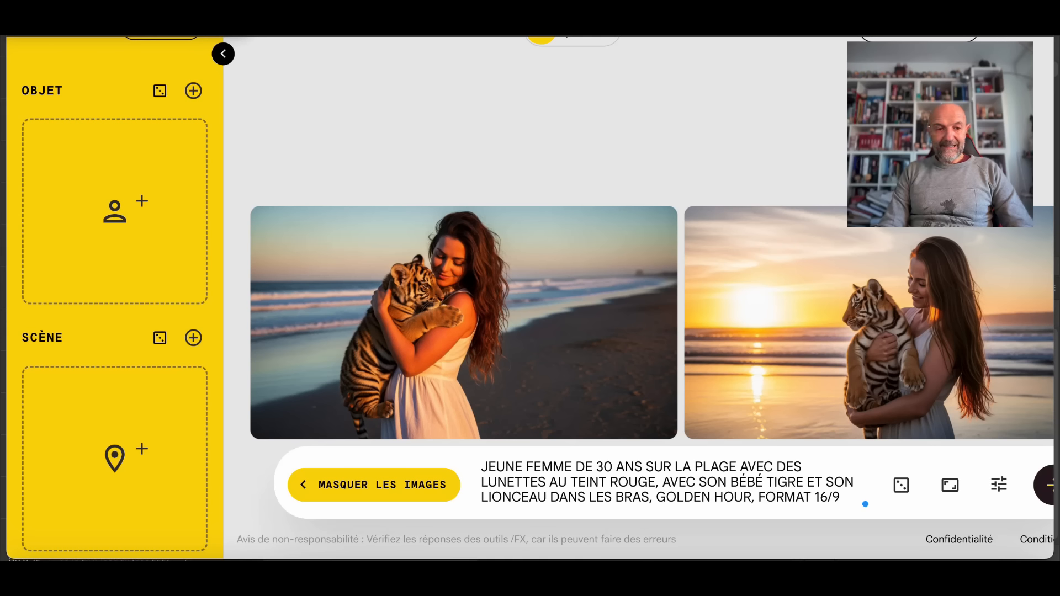
left_click_drag(1049, 210, 118, 168)
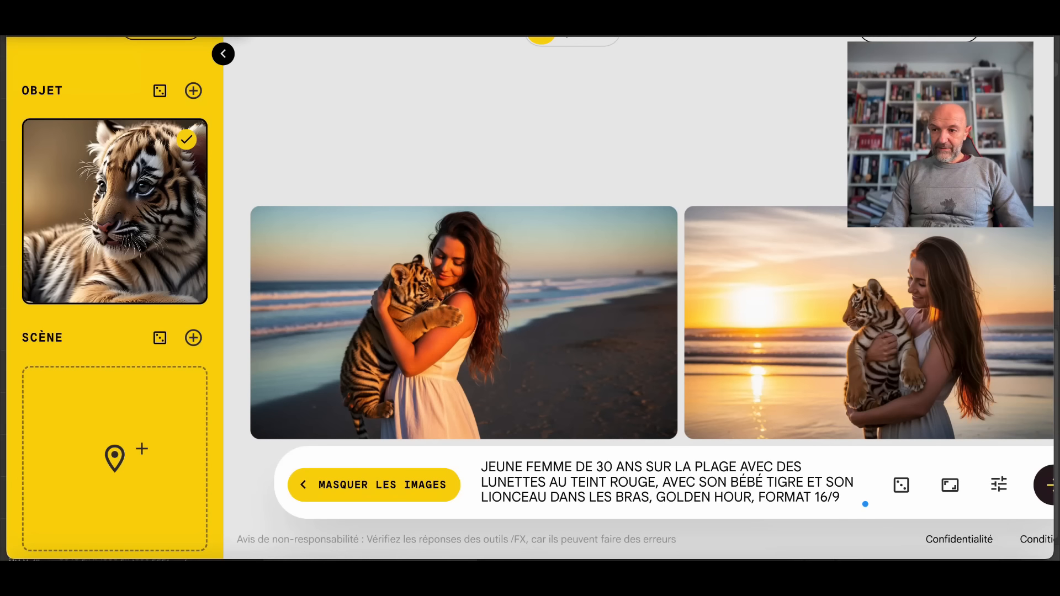
left_click_drag(795, 265, 116, 231)
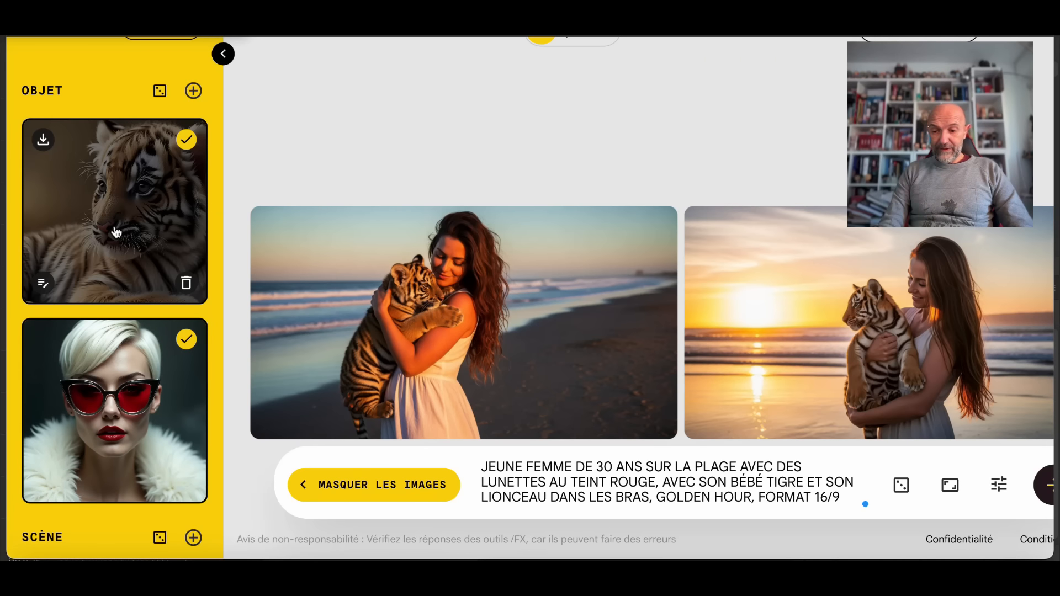
Enable the Référence précise option in the generation settings
left_click(998, 486)
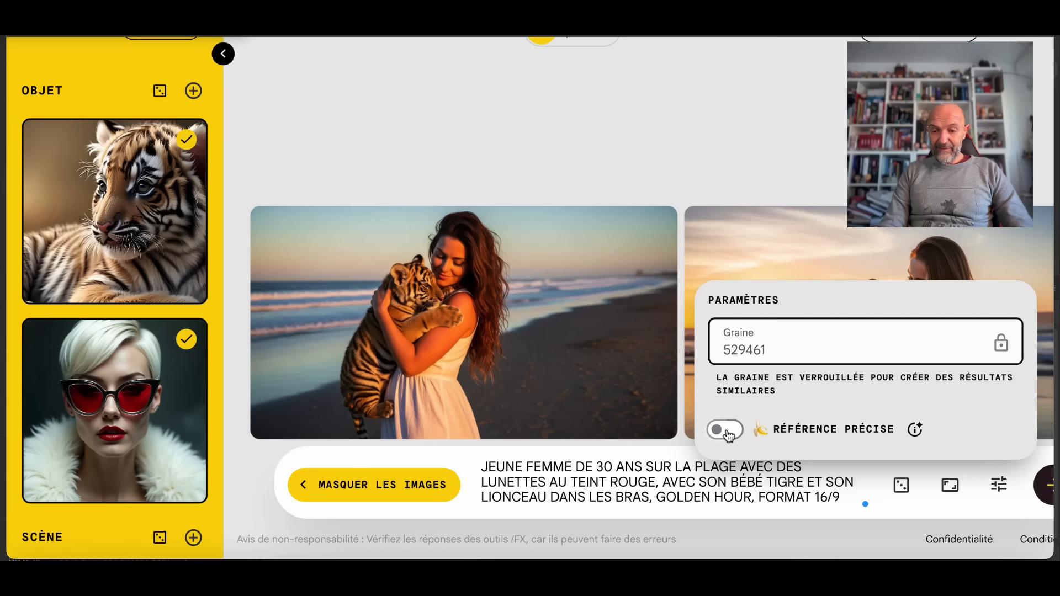
left_click(732, 431)
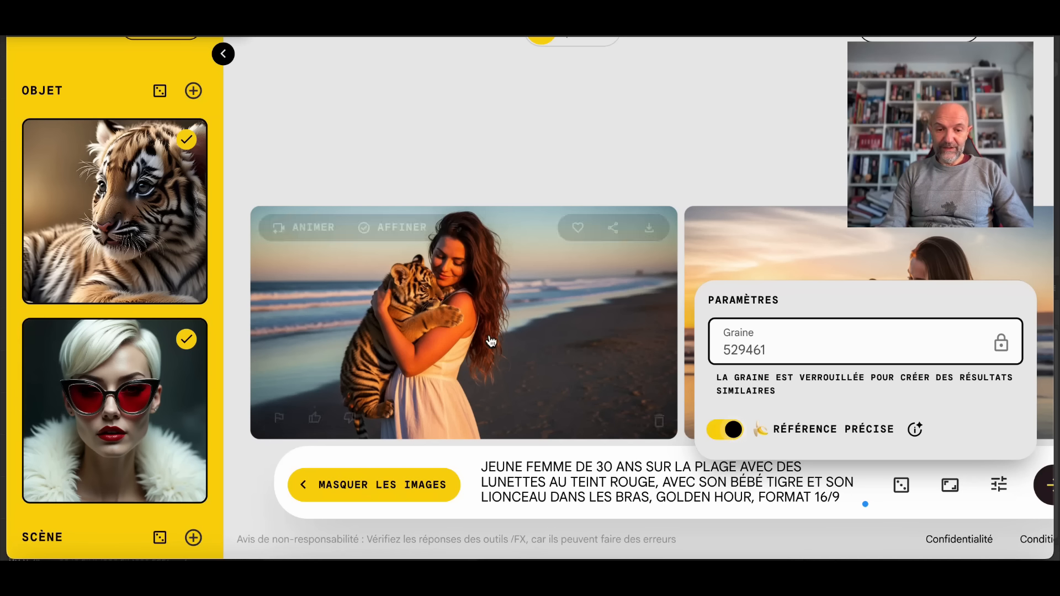
Add the sunset beach photo with umbrella and deckchairs to the Objet references and generate images from the current prompt
scroll(155, 398, "down", 3)
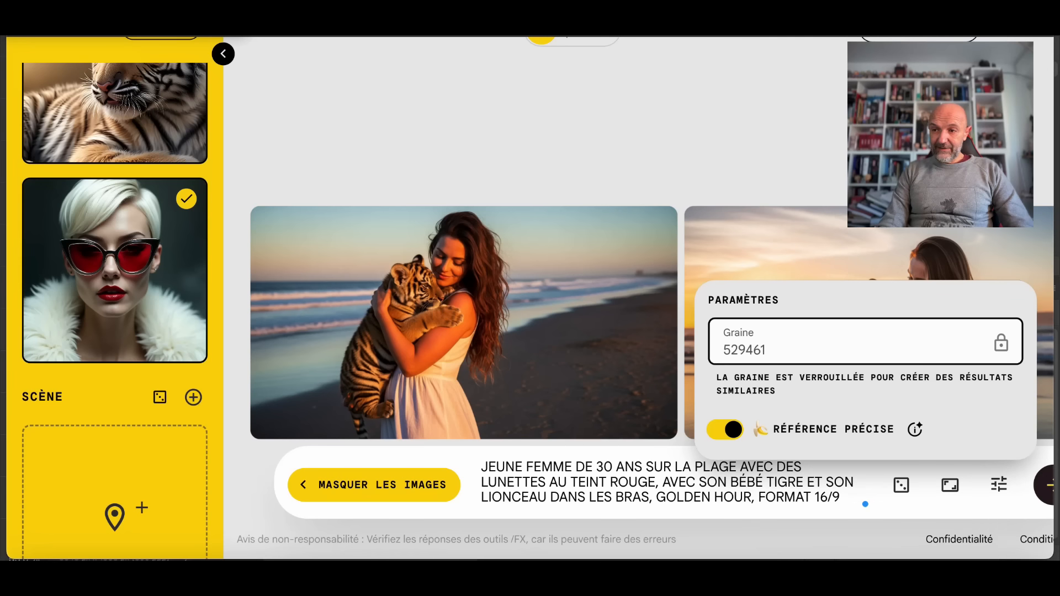
left_click_drag(599, 262, 110, 466)
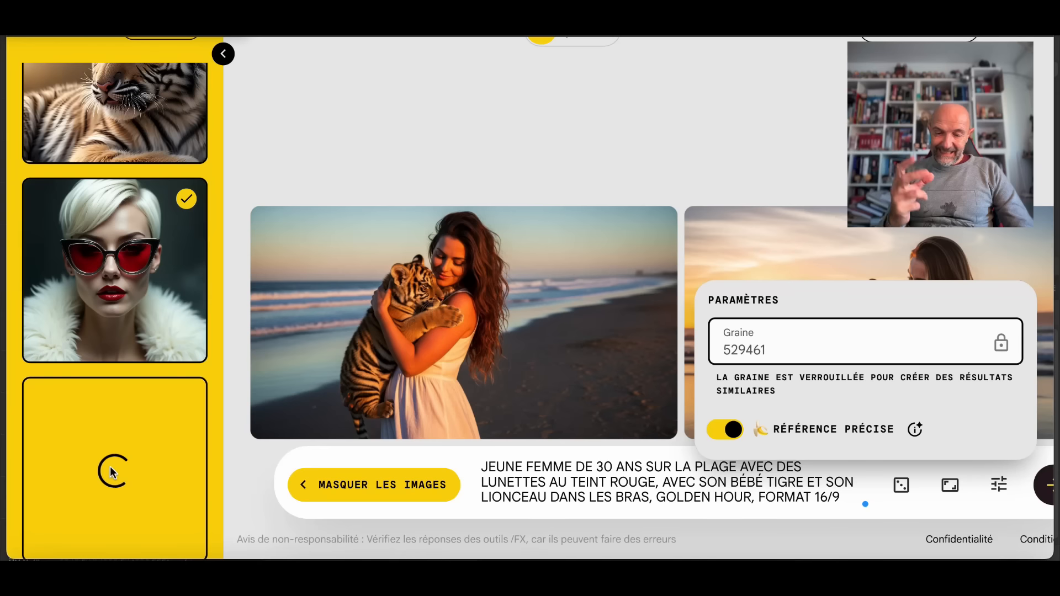
mouse_move(382, 420)
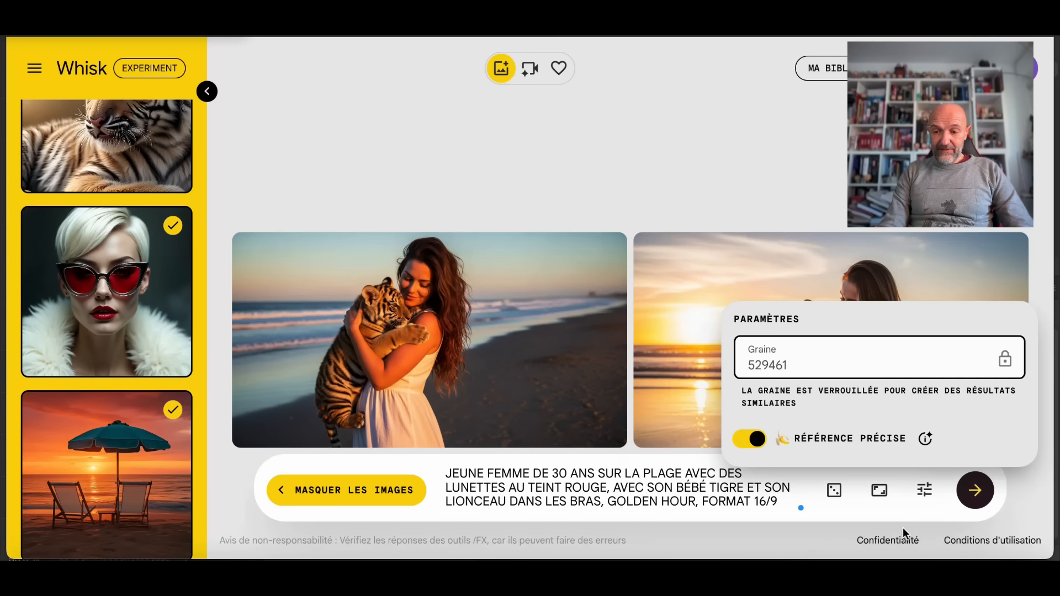
left_click(1052, 485)
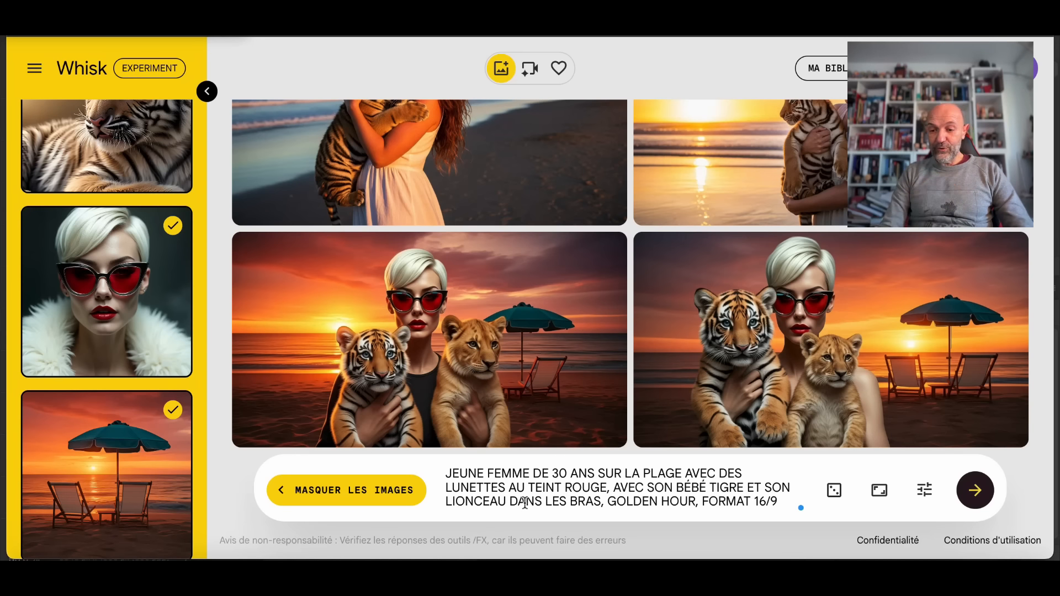
Disable Référence précise and add the lion cub photo as another Objet reference
left_click(924, 490)
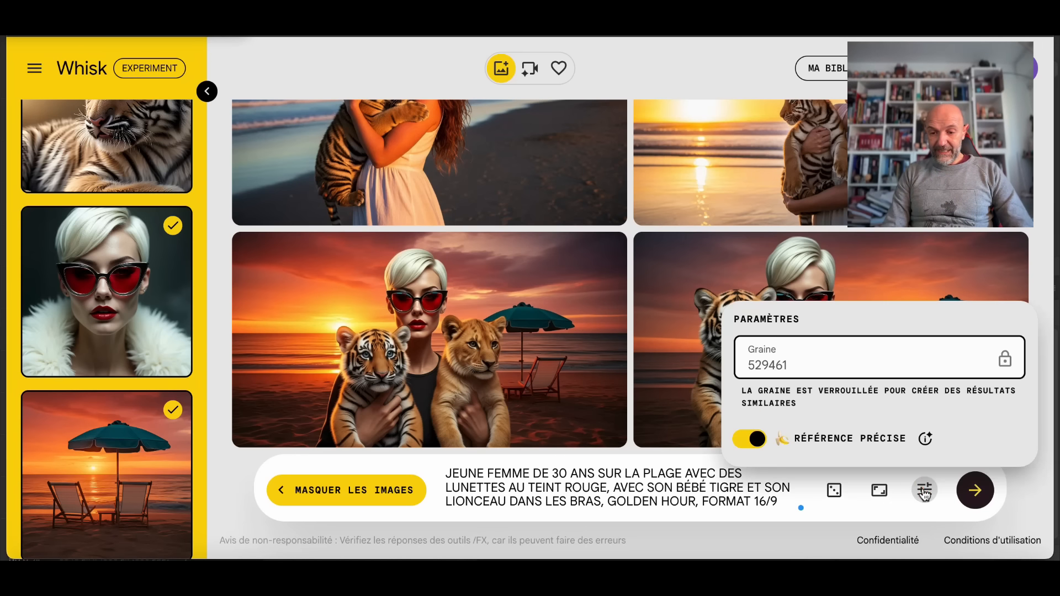
left_click(745, 441)
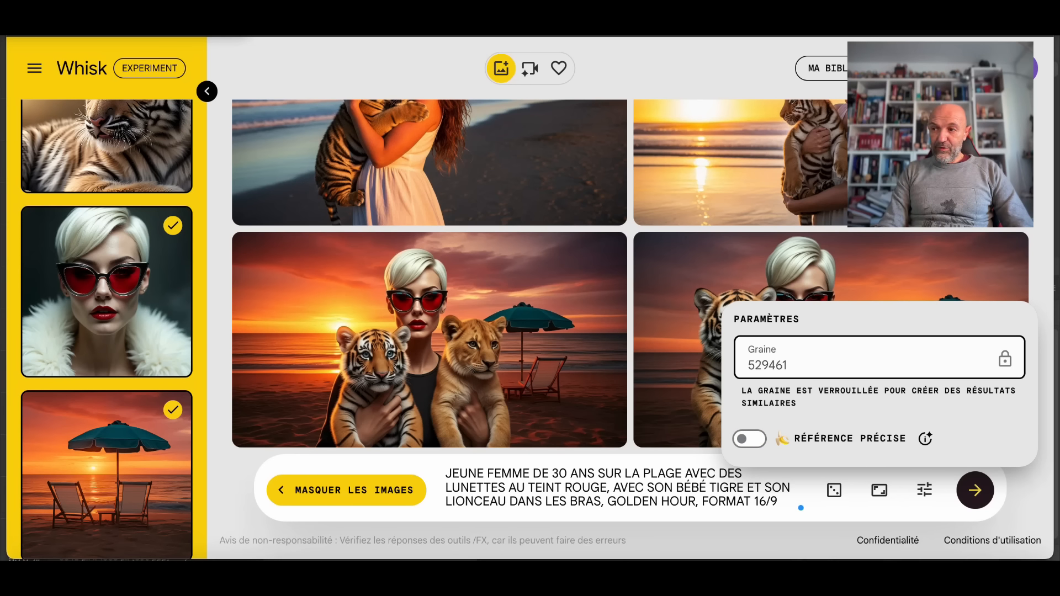
left_click_drag(1057, 224, 102, 237)
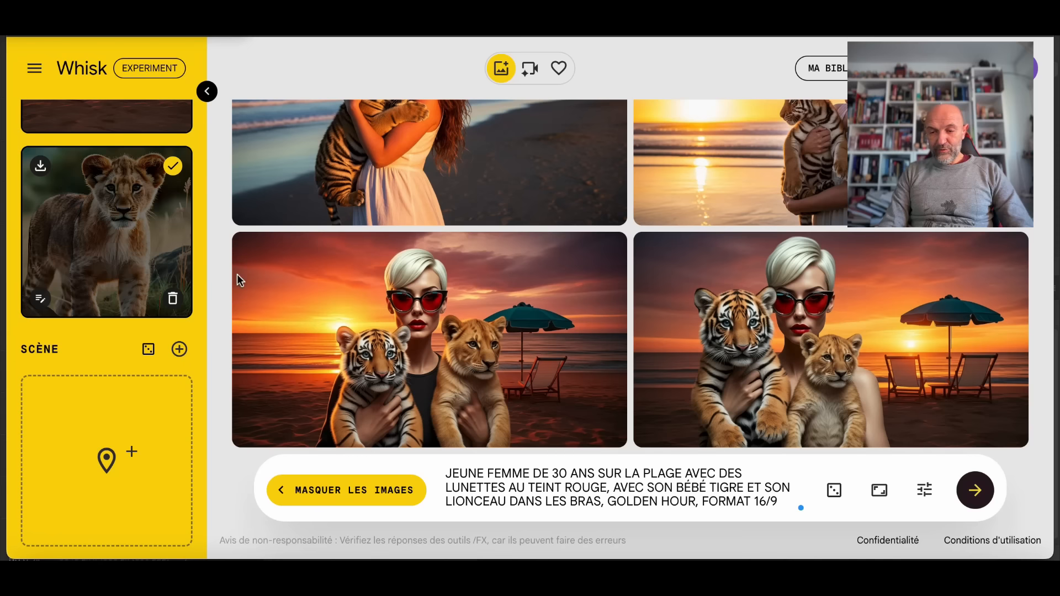
Use the sunset beach photo from the Objet references as the Scène reference and generate new images
scroll(108, 194, "up", 2)
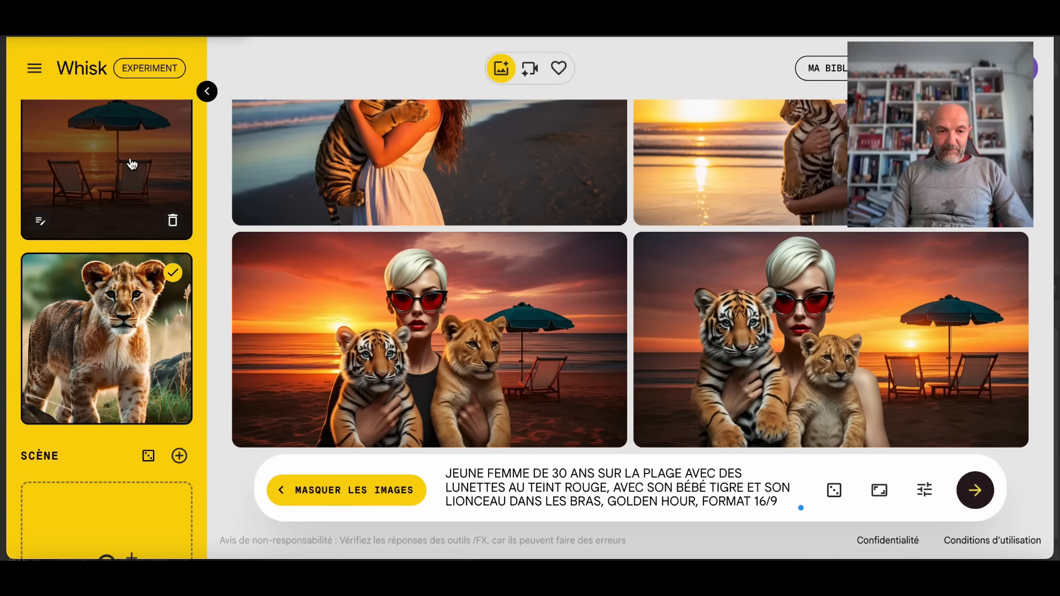
scroll(132, 164, "up", 3)
scroll(132, 164, "down", 3)
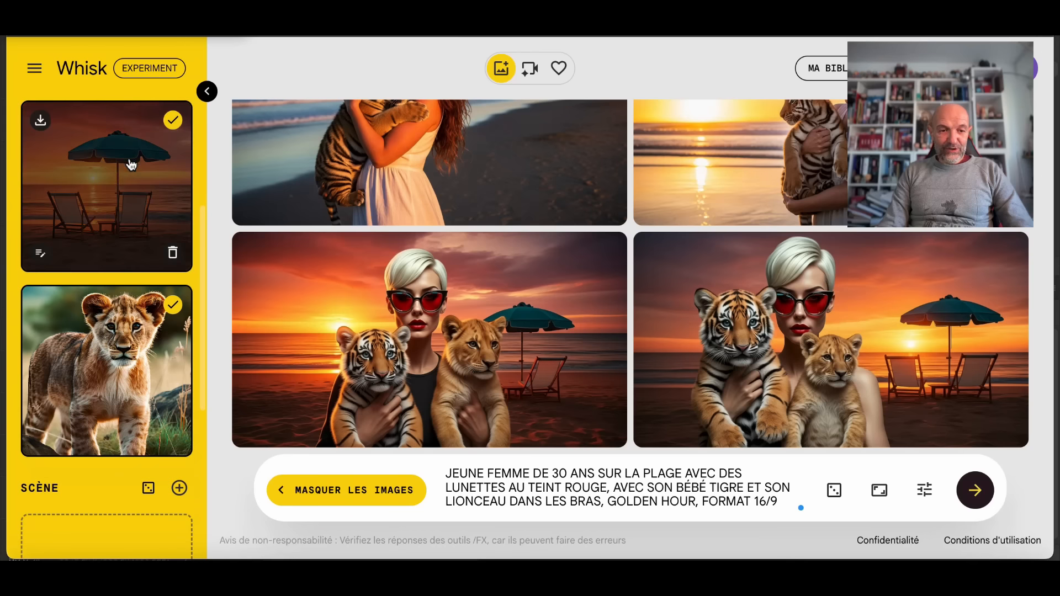
left_click_drag(115, 171, 105, 505)
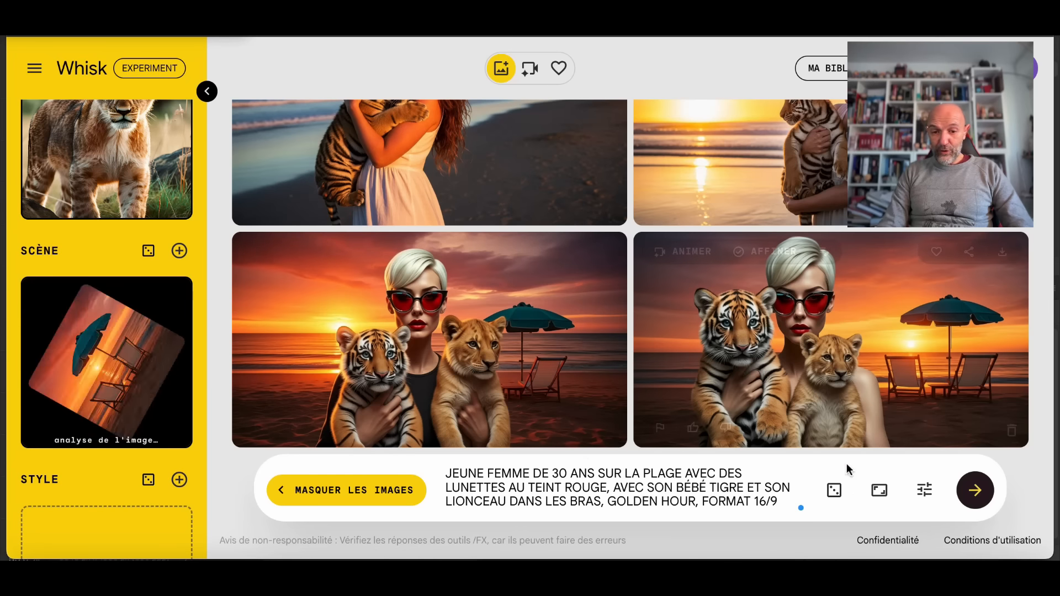
left_click(977, 492)
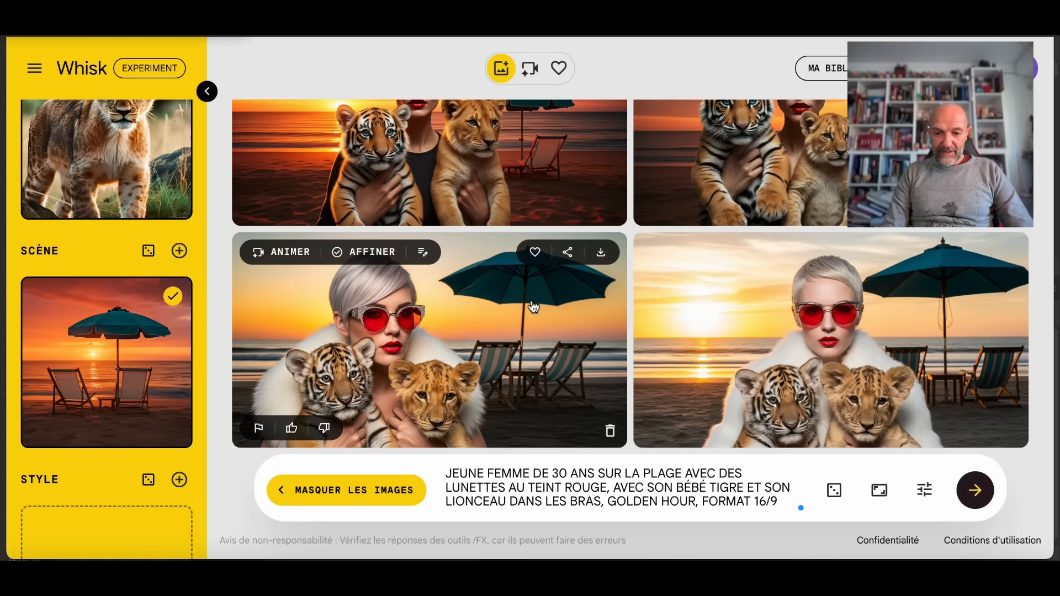
Fill the Style reference with a random image and generate images in that style
scroll(533, 307, "up", 3)
scroll(540, 304, "down", 3)
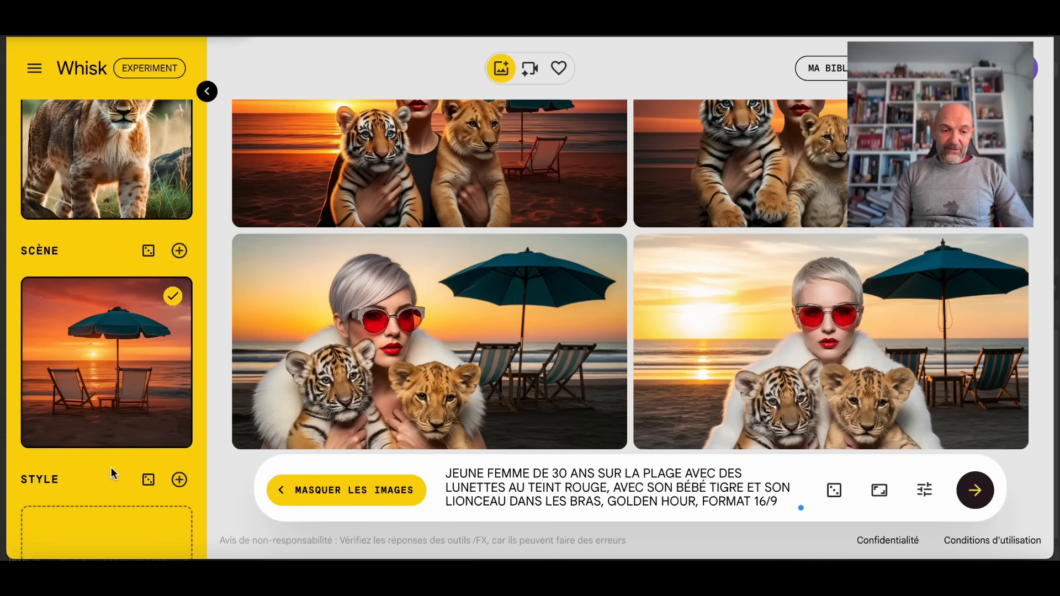
scroll(111, 467, "down", 3)
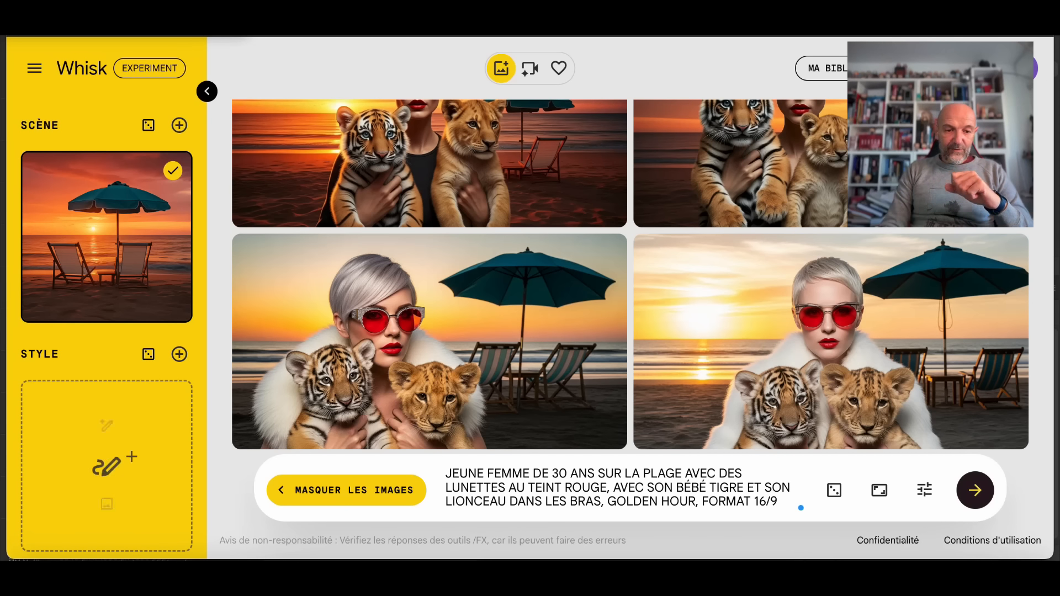
left_click(148, 356)
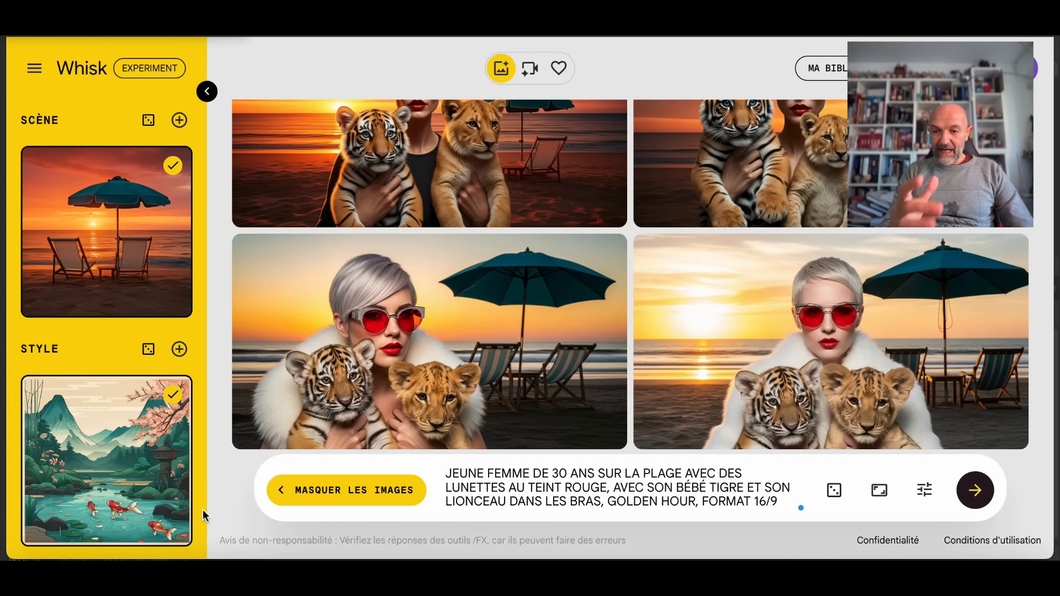
left_click(973, 493)
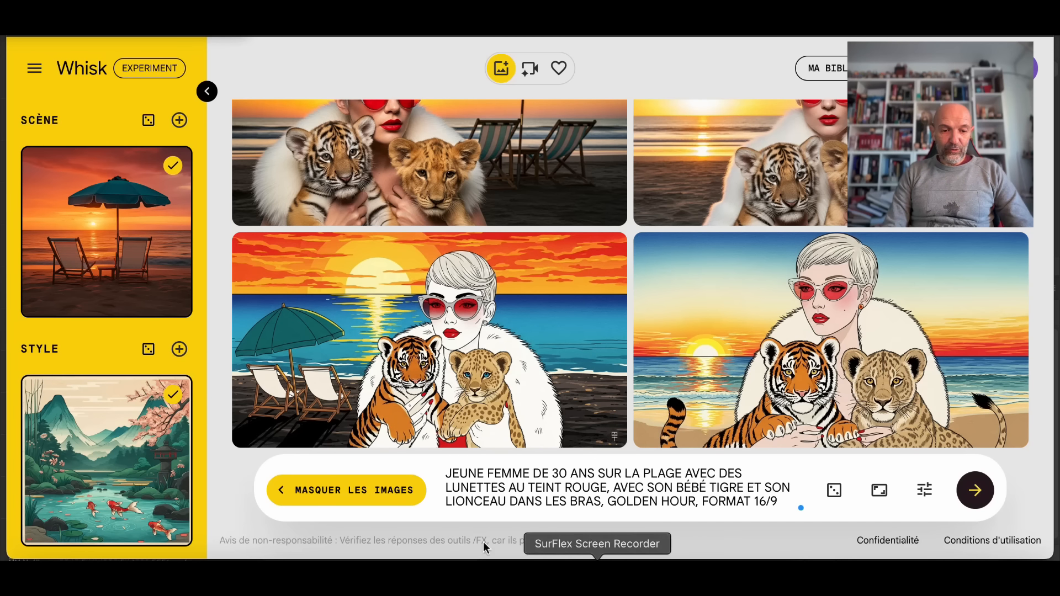
Delete the current Style image and generate a replacement from the prompt "STYLE ANIME 90'S"
mouse_move(132, 463)
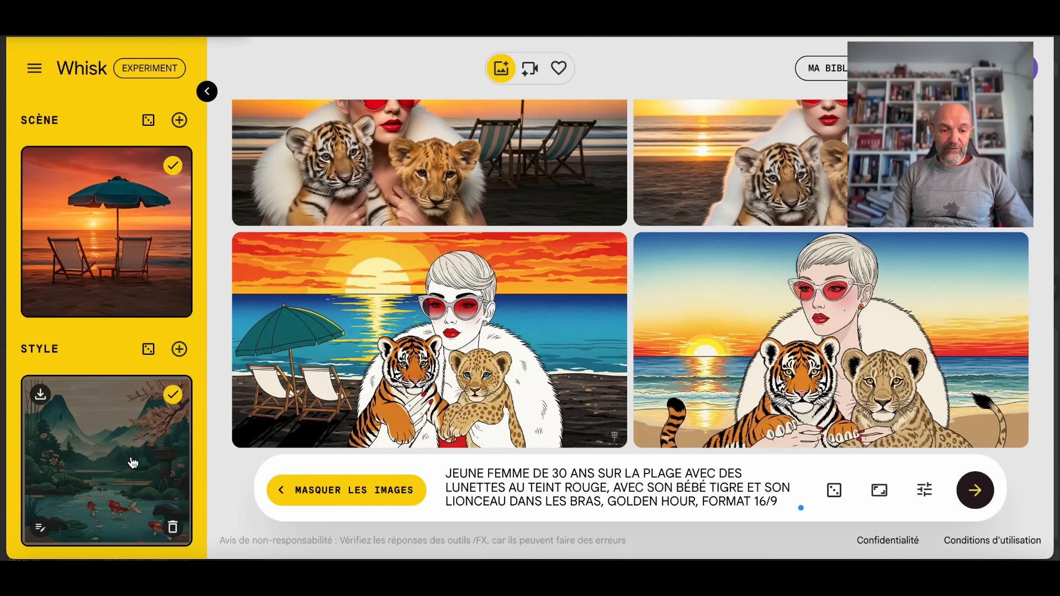
left_click(173, 529)
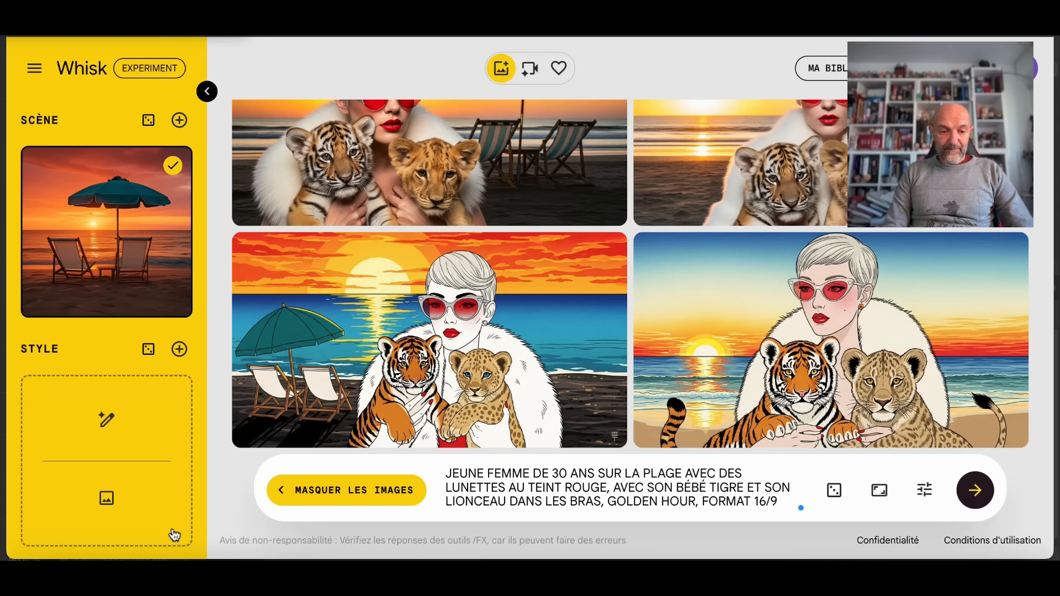
left_click(107, 415)
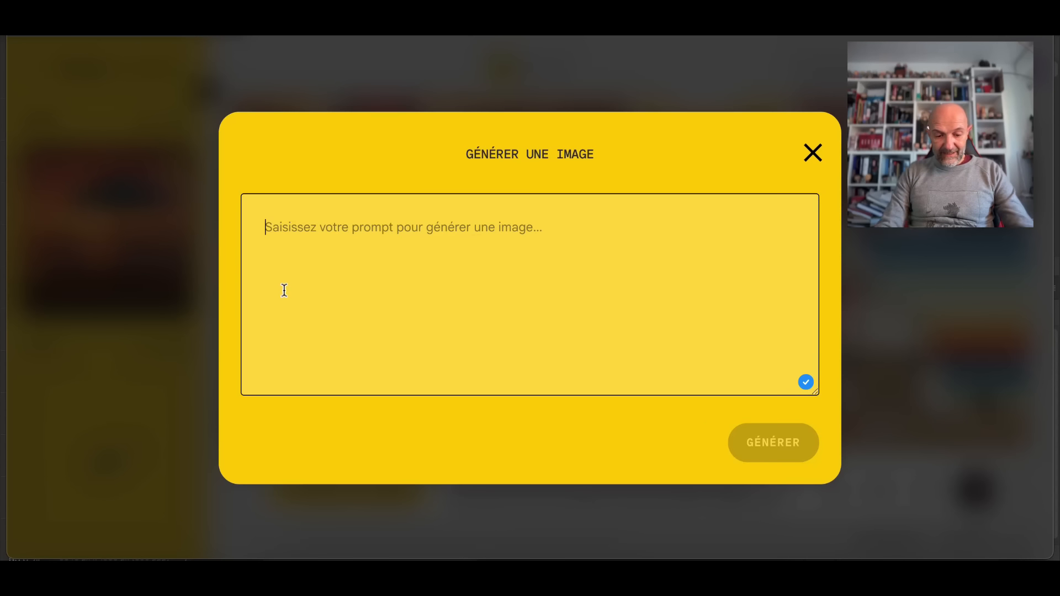
type("ST")
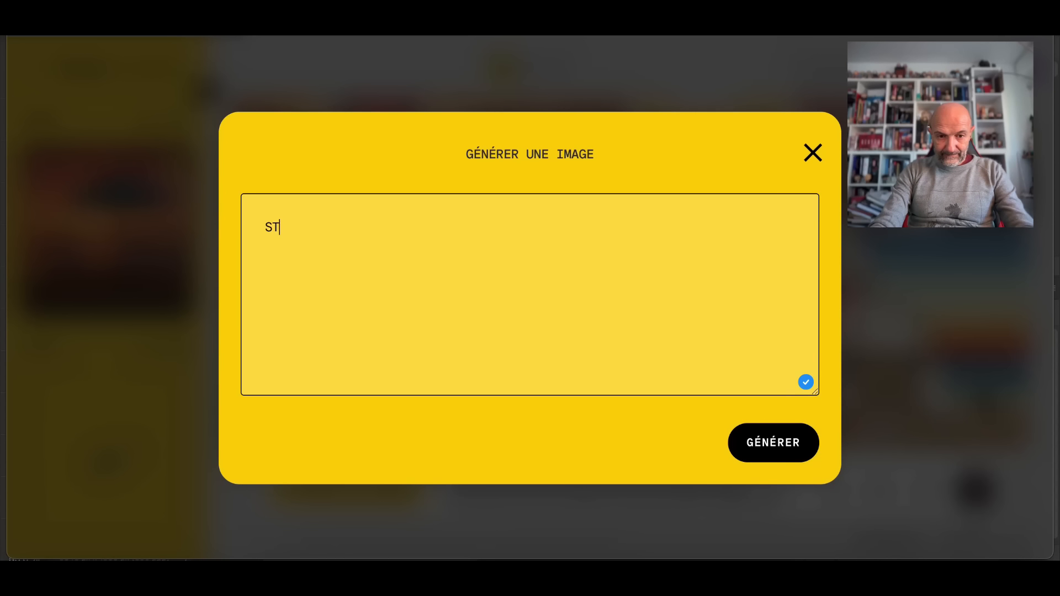
type("YLE ANIM")
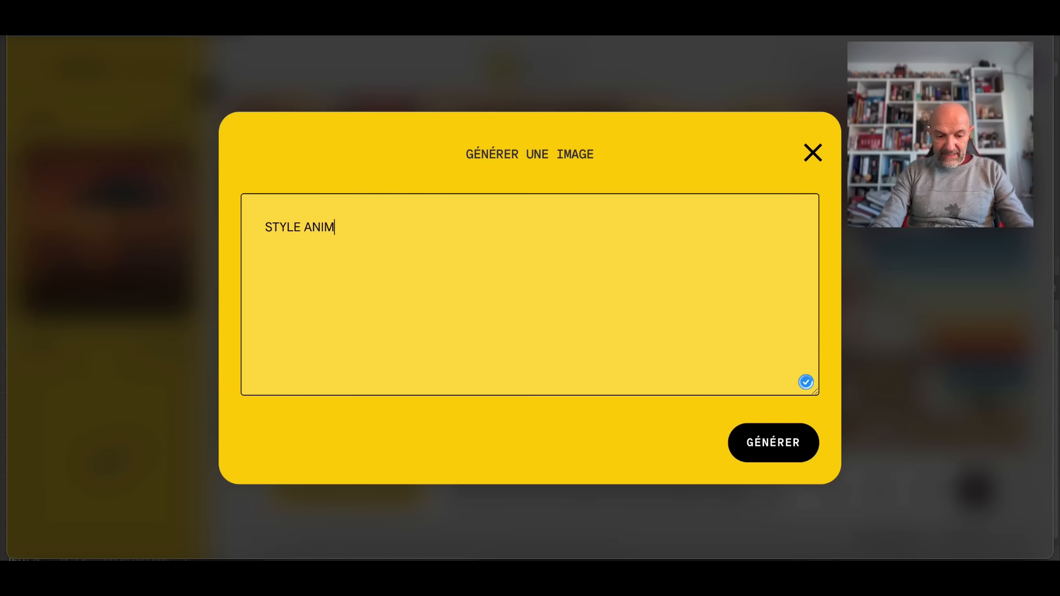
type("E 90'S")
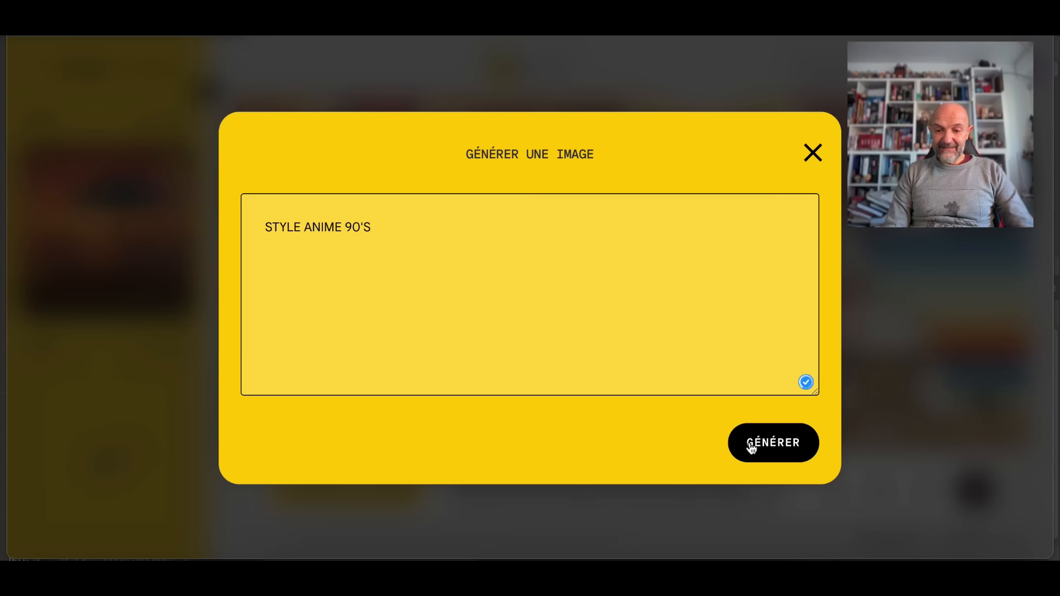
left_click(752, 448)
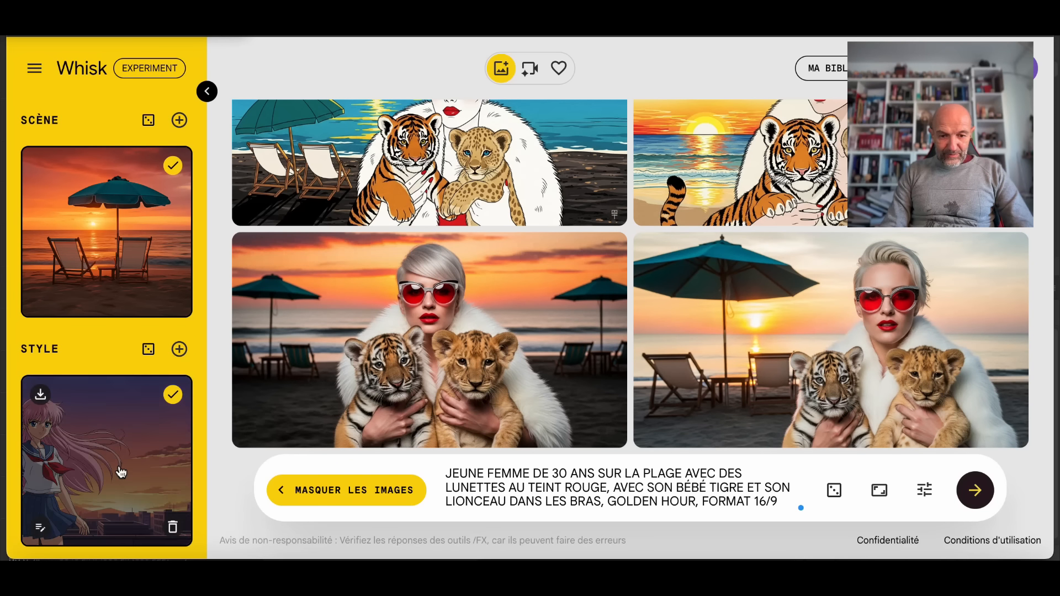
Generate images with the anime style and view the second new result enlarged with its prompt details
left_click(975, 494)
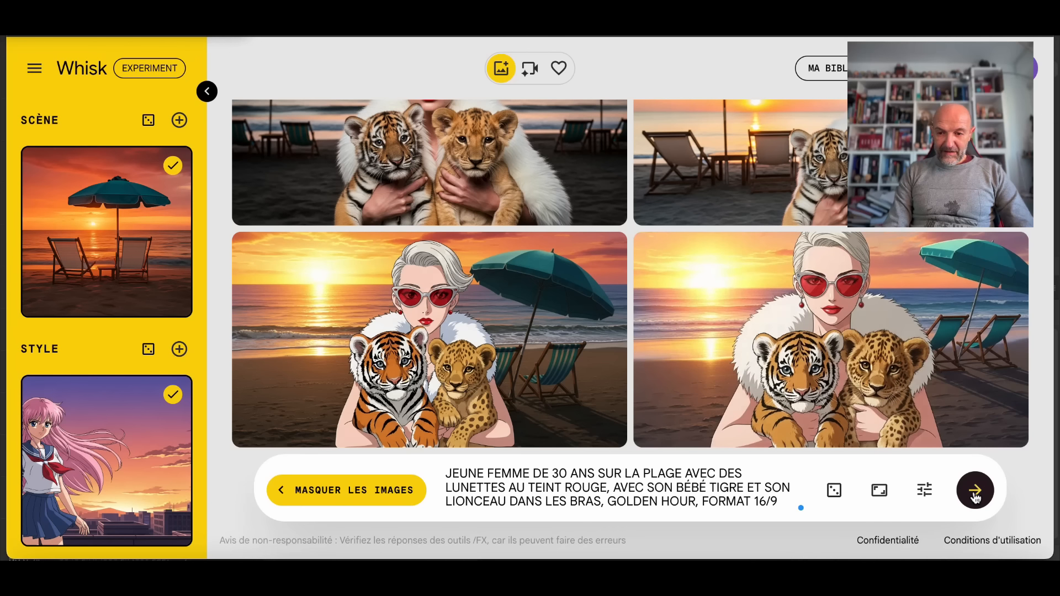
mouse_move(936, 445)
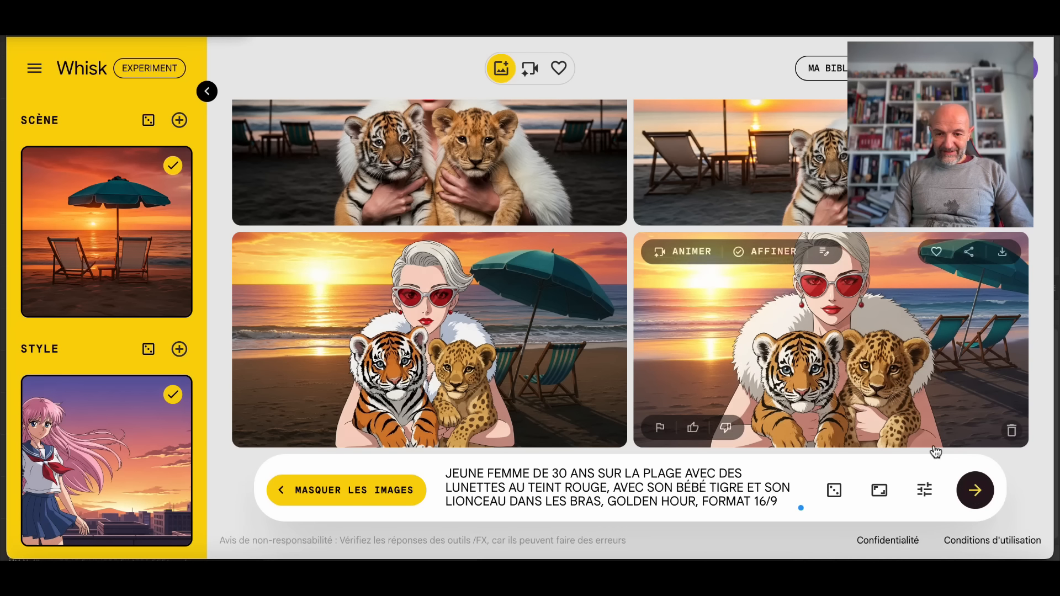
left_click(789, 331)
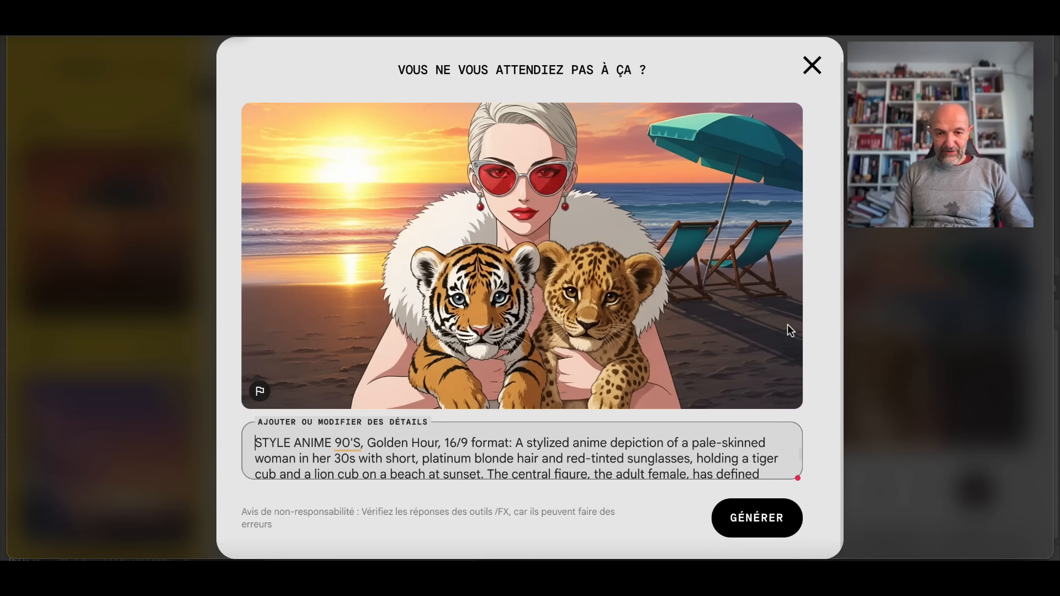
left_click(809, 65)
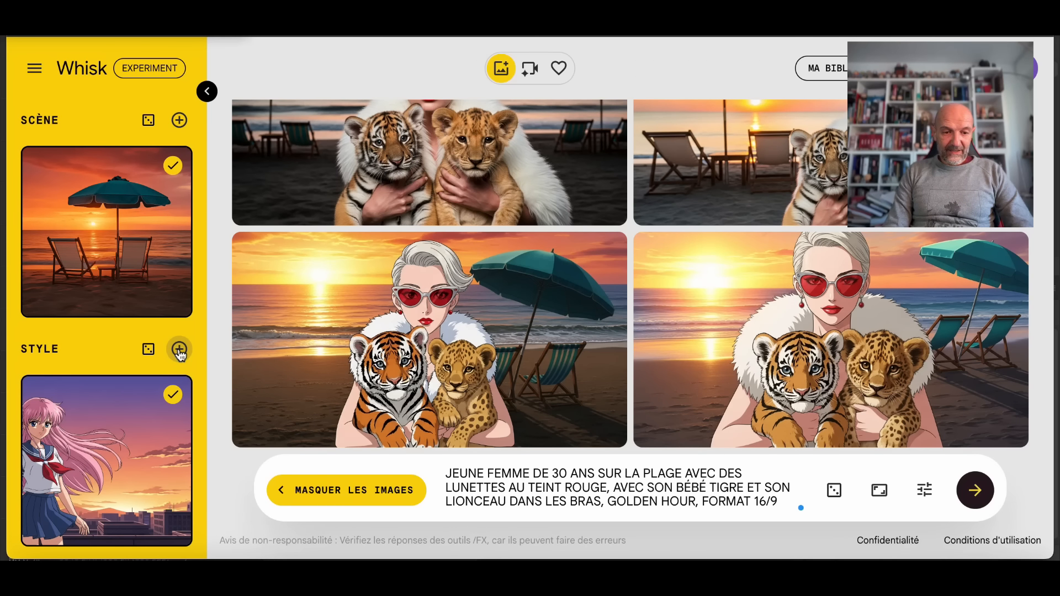
Delete the Style reference image and open the second anime beach image for refinement
left_click(172, 523)
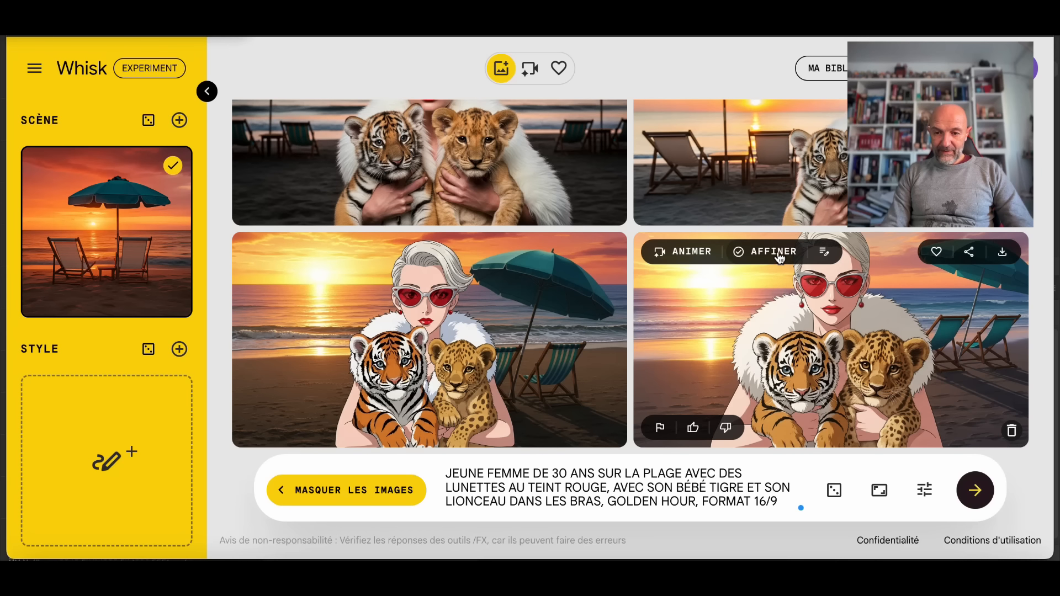
left_click(774, 253)
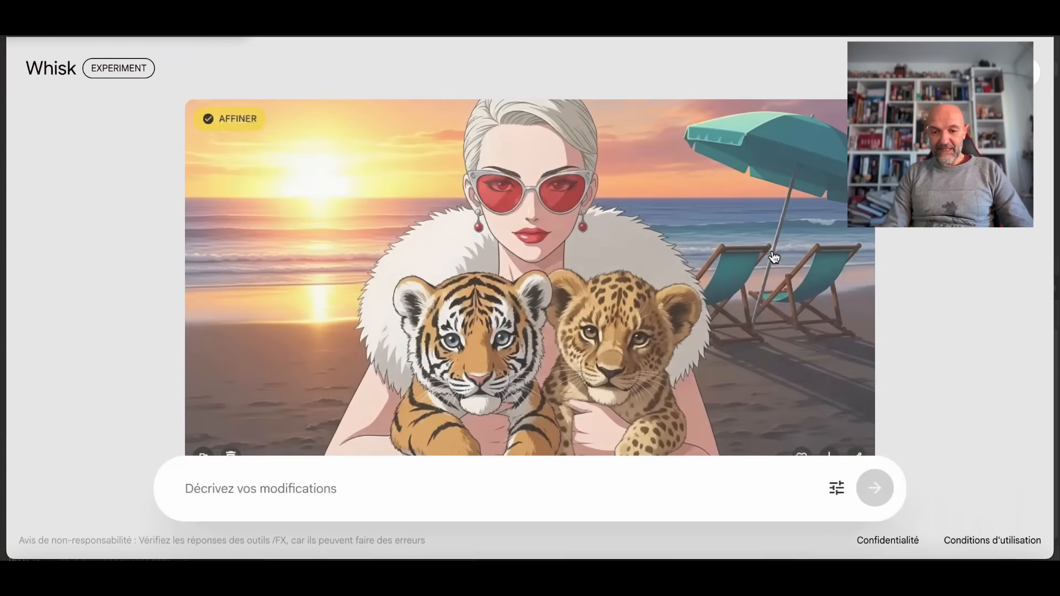
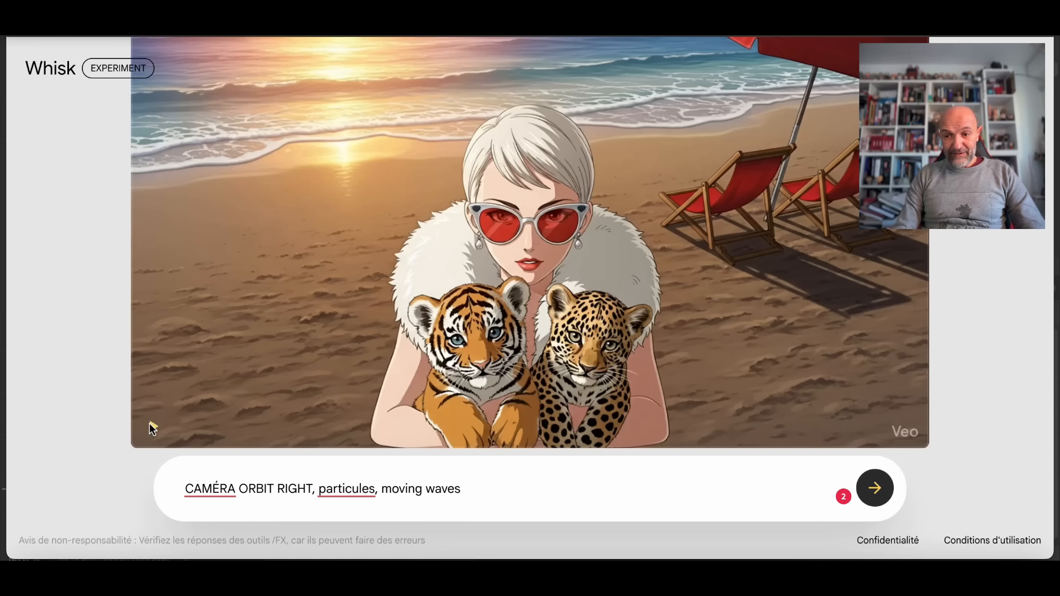
Play the generated beach video, view it in full screen and return to the normal view
left_click(152, 426)
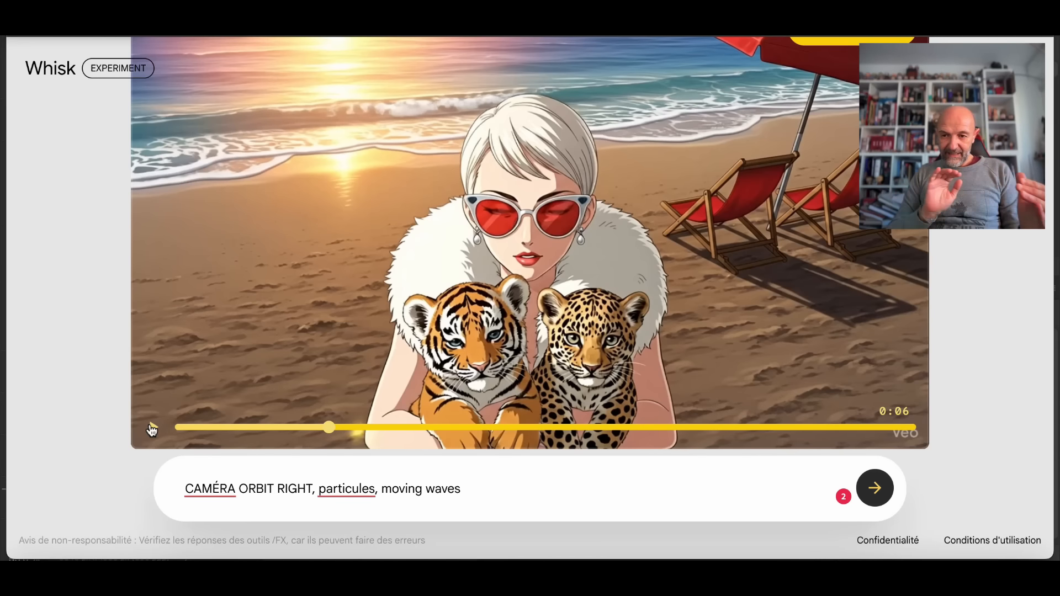
scroll(148, 388, "up", 1)
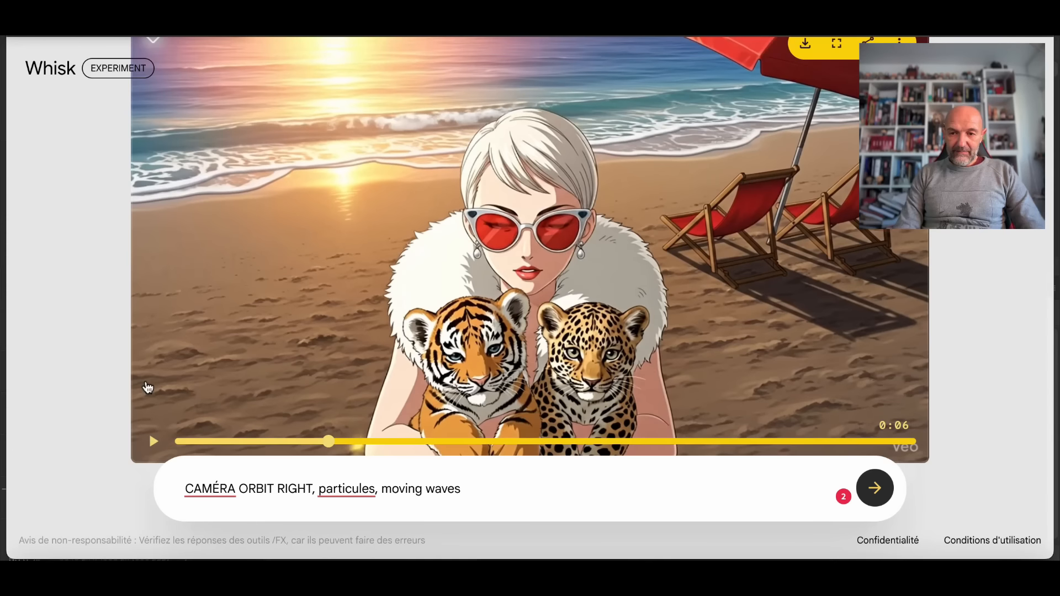
left_click(837, 48)
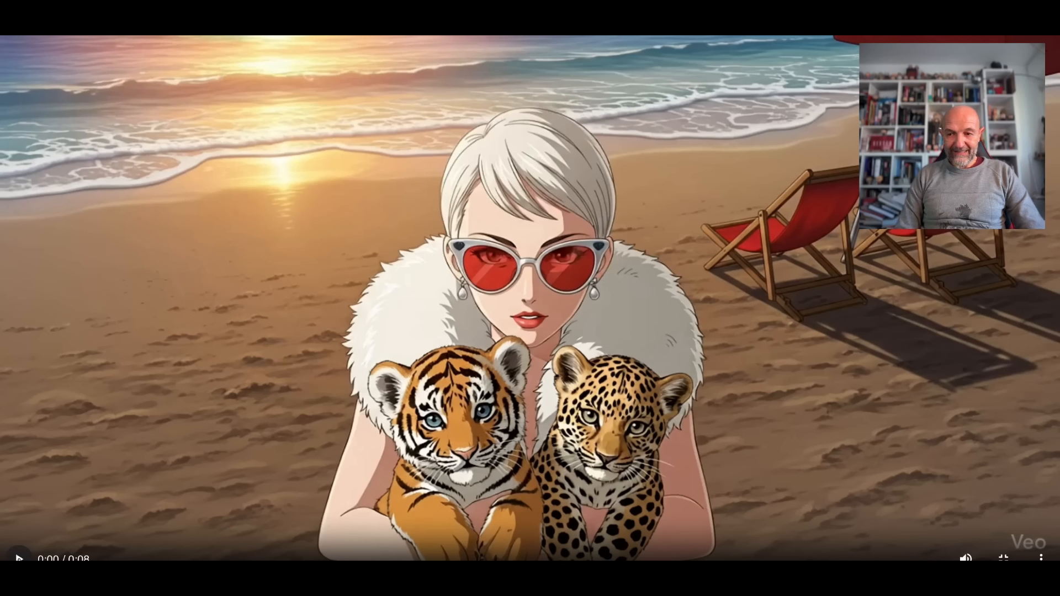
left_click(21, 559)
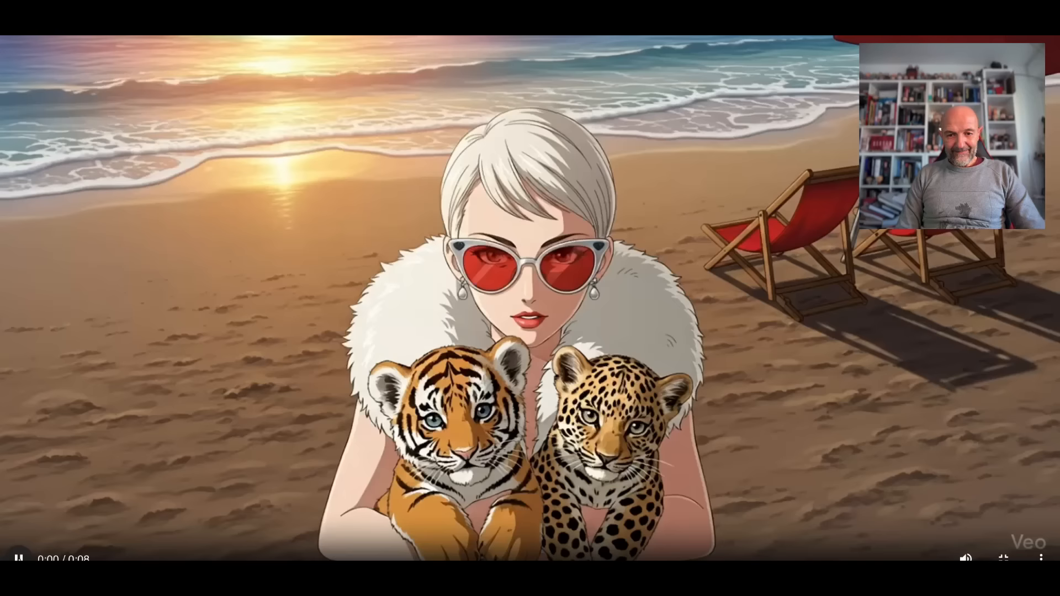
left_click(20, 559)
key("Escape")
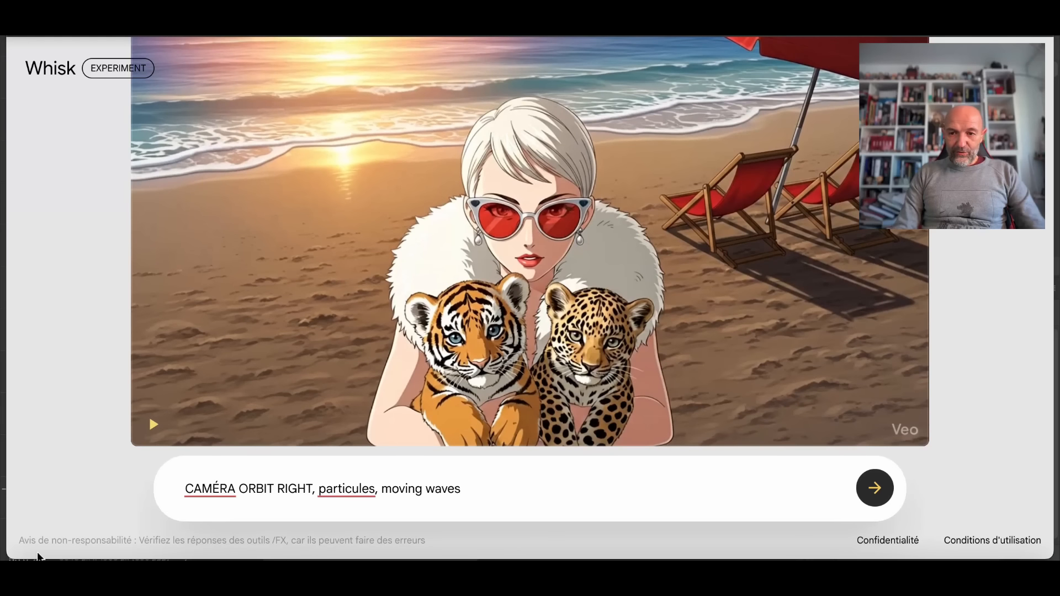
Close the animation view, check the collection of generated videos and return to the image workspace
scroll(592, 265, "up", 1)
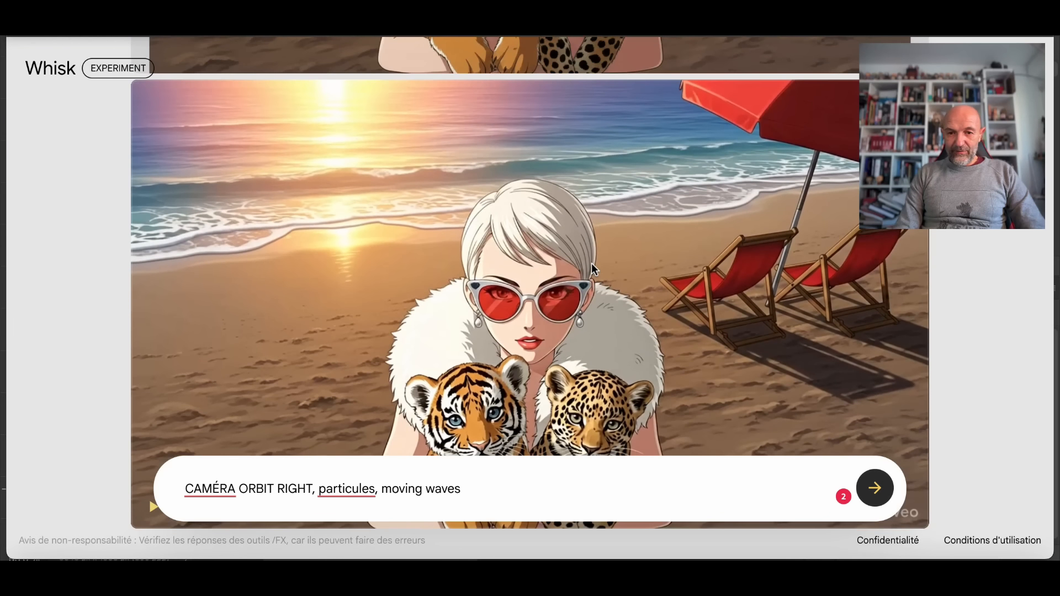
scroll(591, 265, "up", 8)
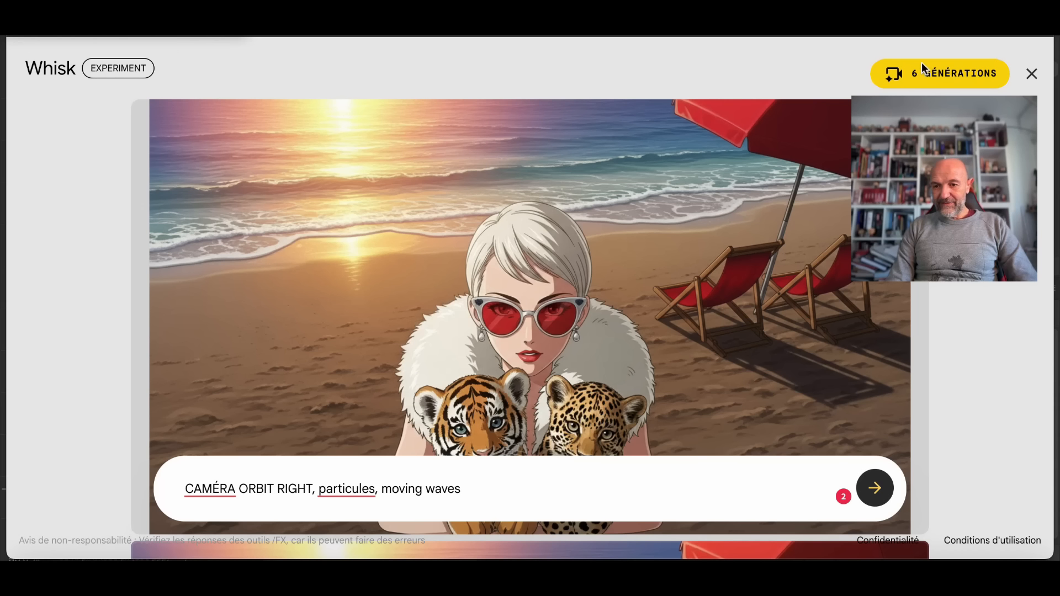
left_click(1030, 76)
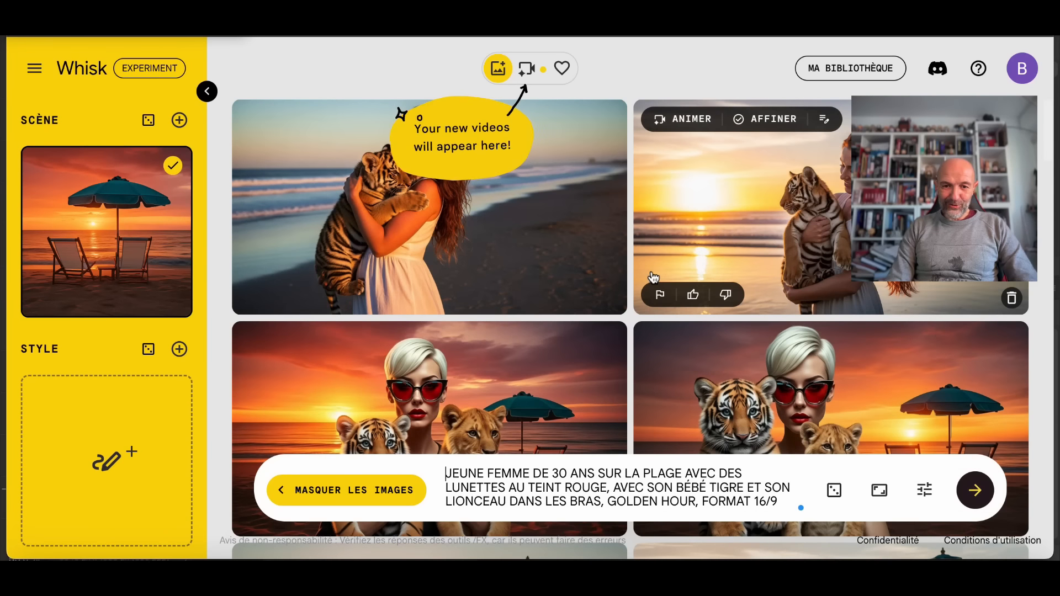
left_click(529, 70)
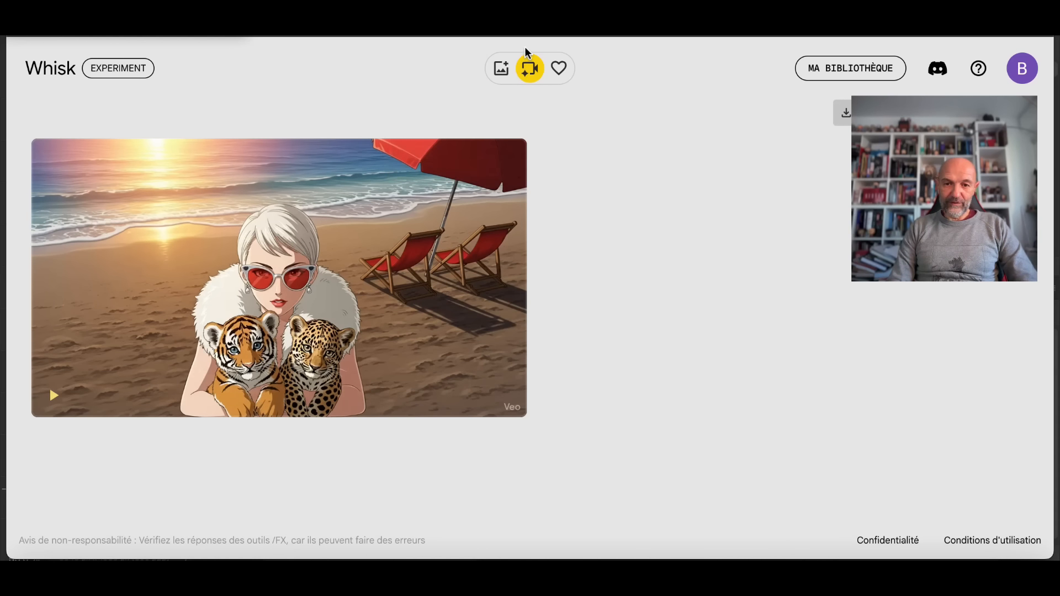
left_click(501, 68)
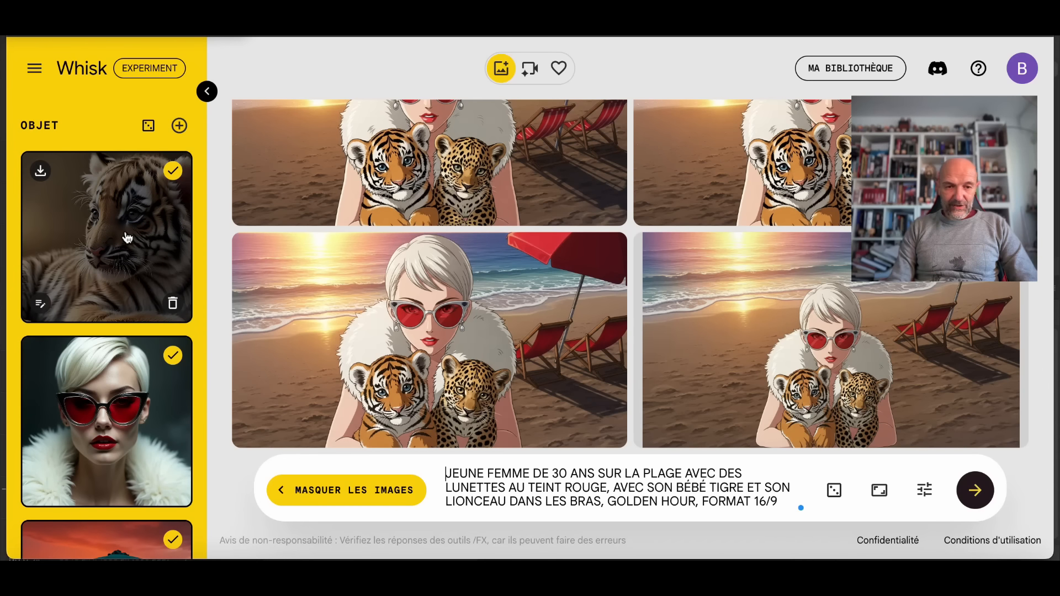
Delete all the Objet reference images and the Scène reference image
left_click(173, 303)
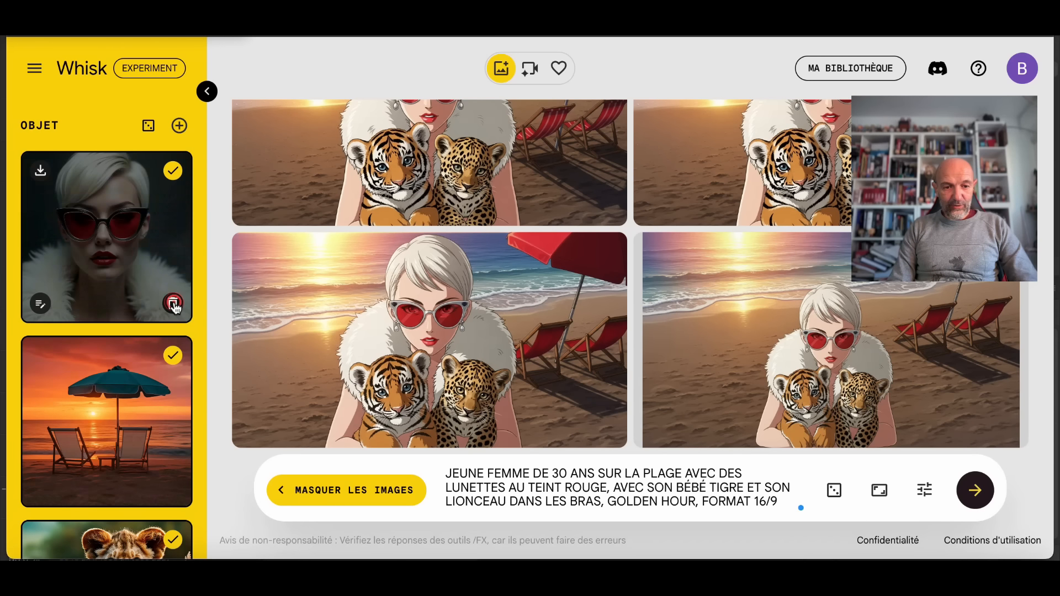
left_click(172, 303)
left_click(172, 303)
left_click(173, 303)
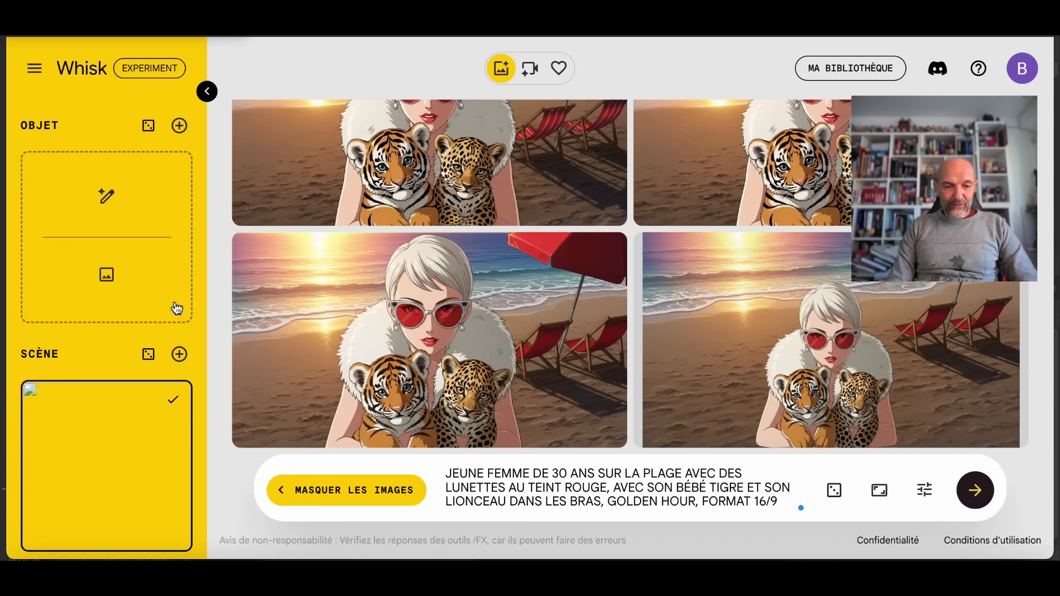
scroll(177, 308, "down", 3)
left_click(173, 409)
scroll(159, 314, "up", 3)
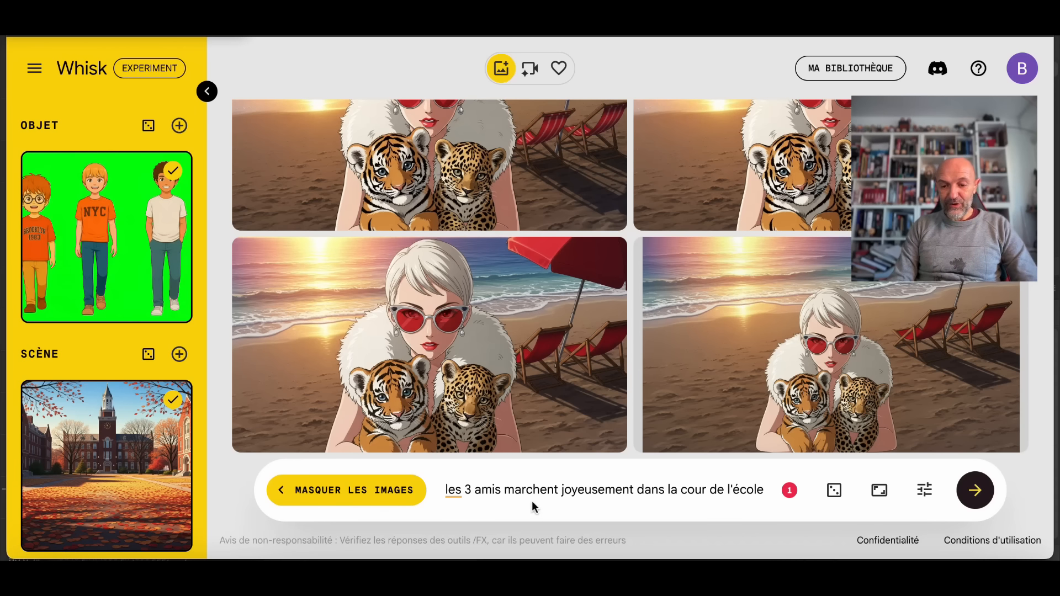
Generate images from the new references with the prompt "les 3 amis marchent joyeusement dans la cour de l'école"
left_click(976, 490)
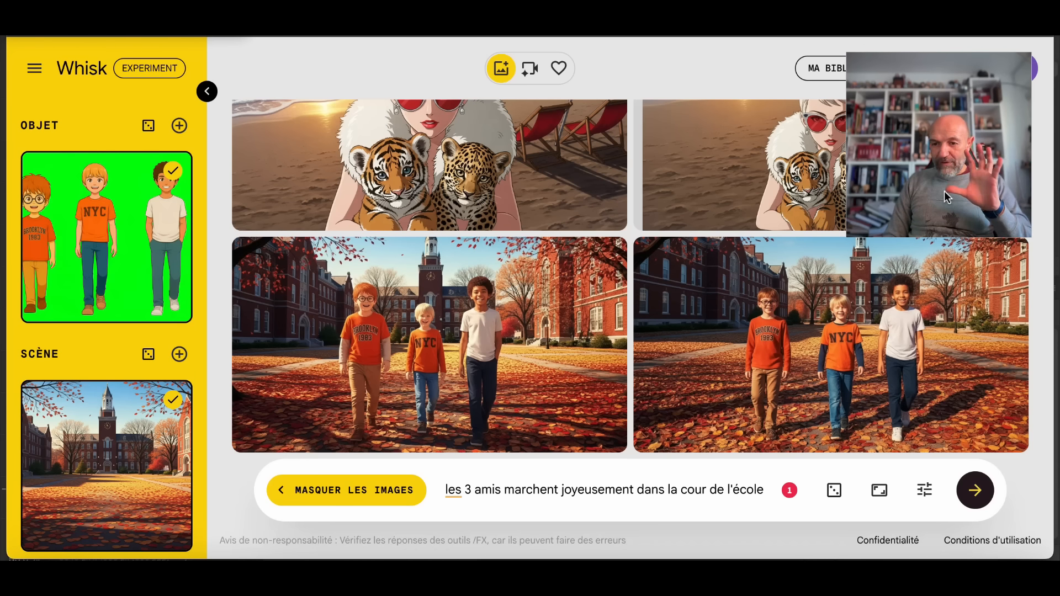
mouse_move(721, 337)
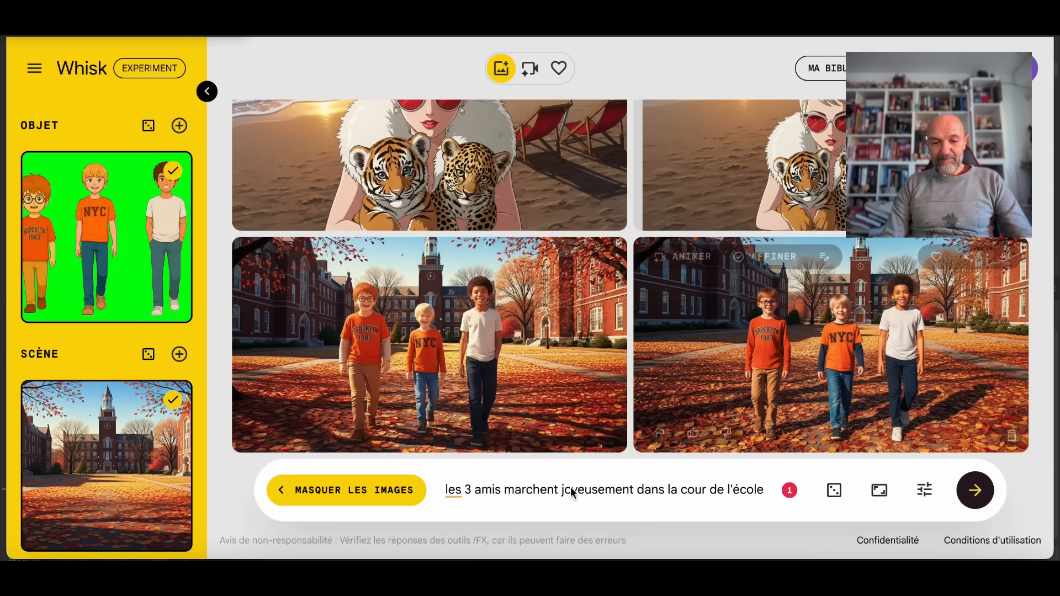
Add ". Respecter les proportions physiques et la taille des personnages." to the end of the prompt
left_click(764, 495)
type(".")
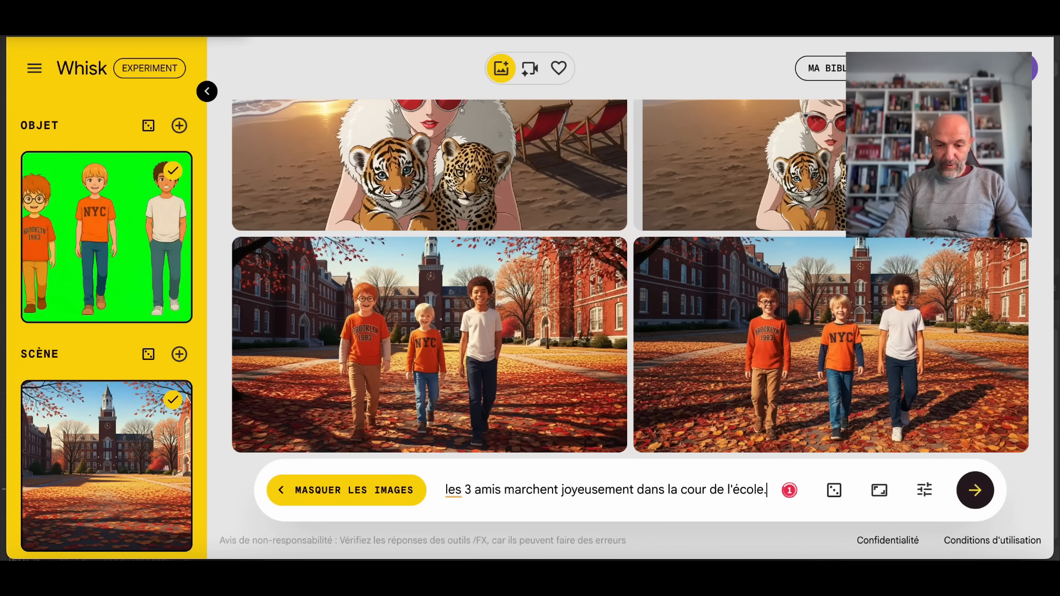
type(" Re")
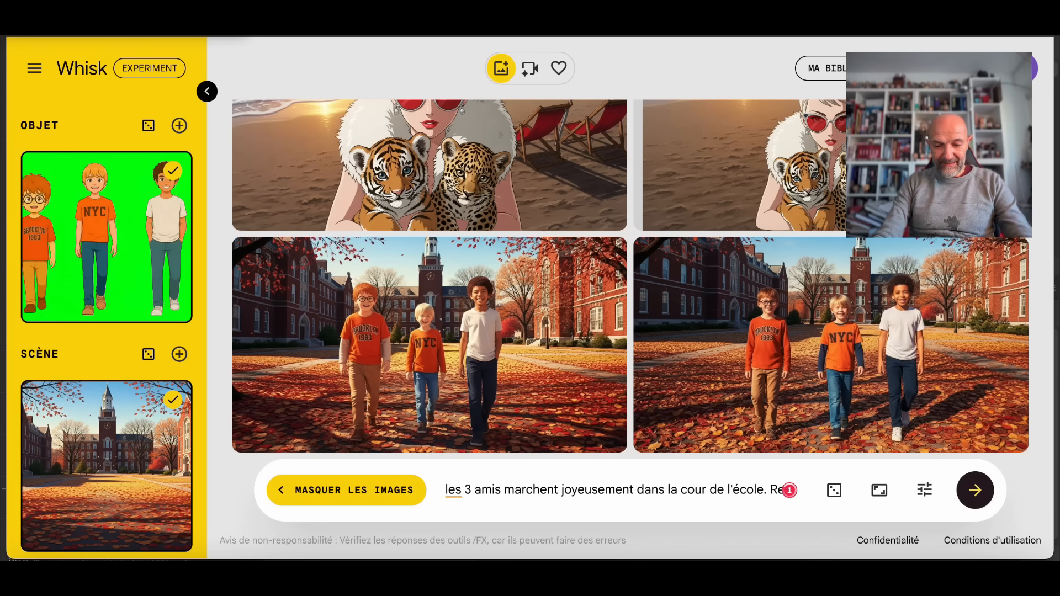
type("spceter les proporti")
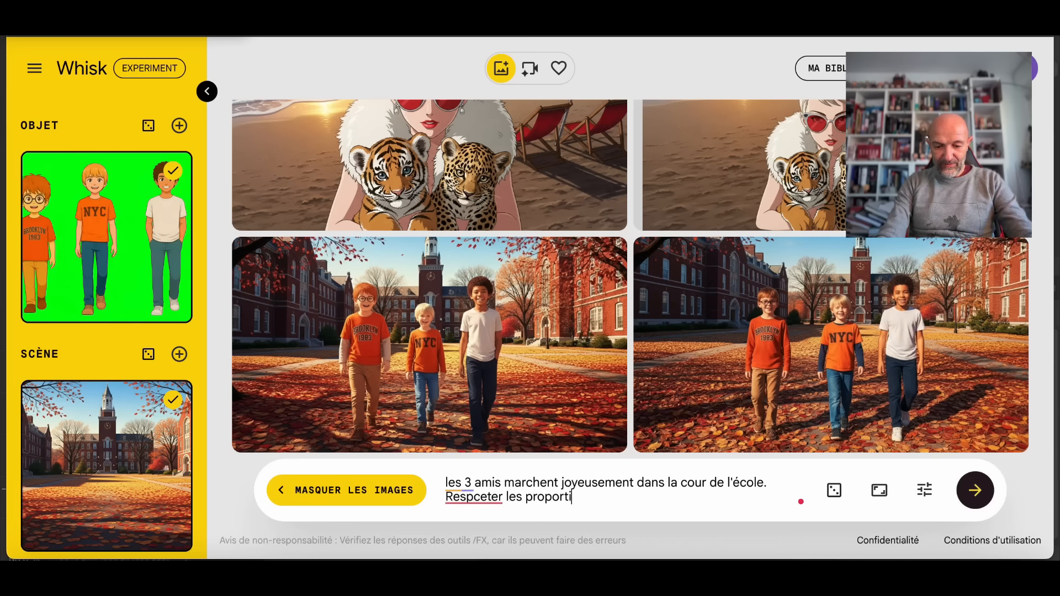
type("ons ph")
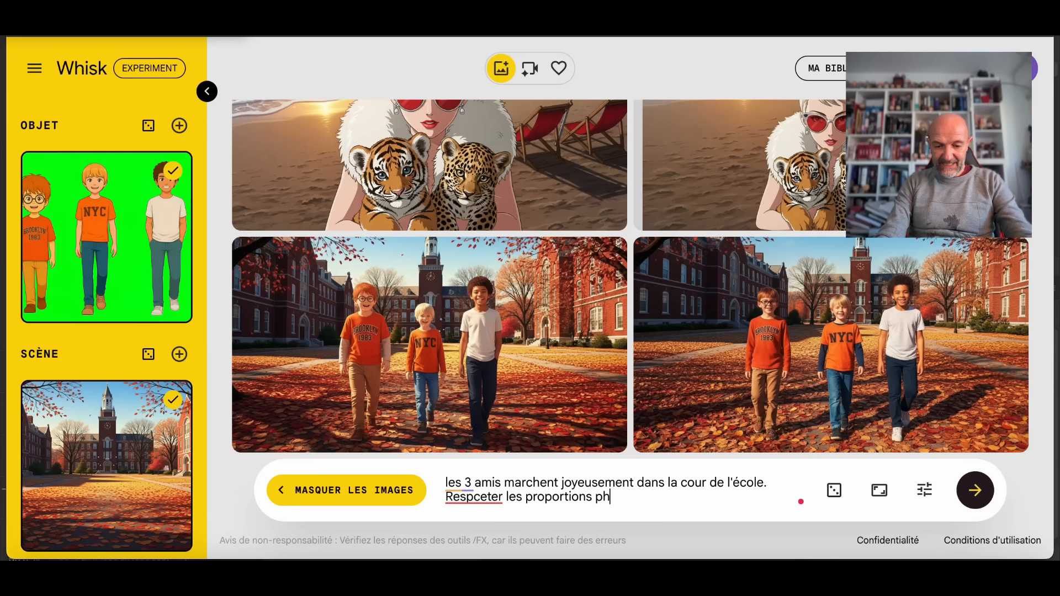
type("ysiques e")
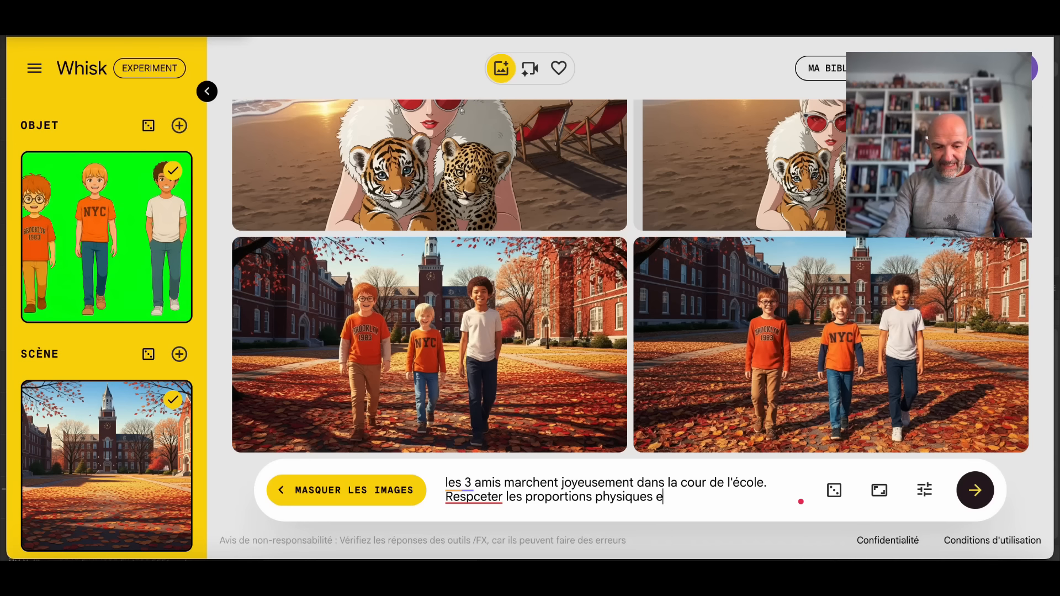
type("t la taille d")
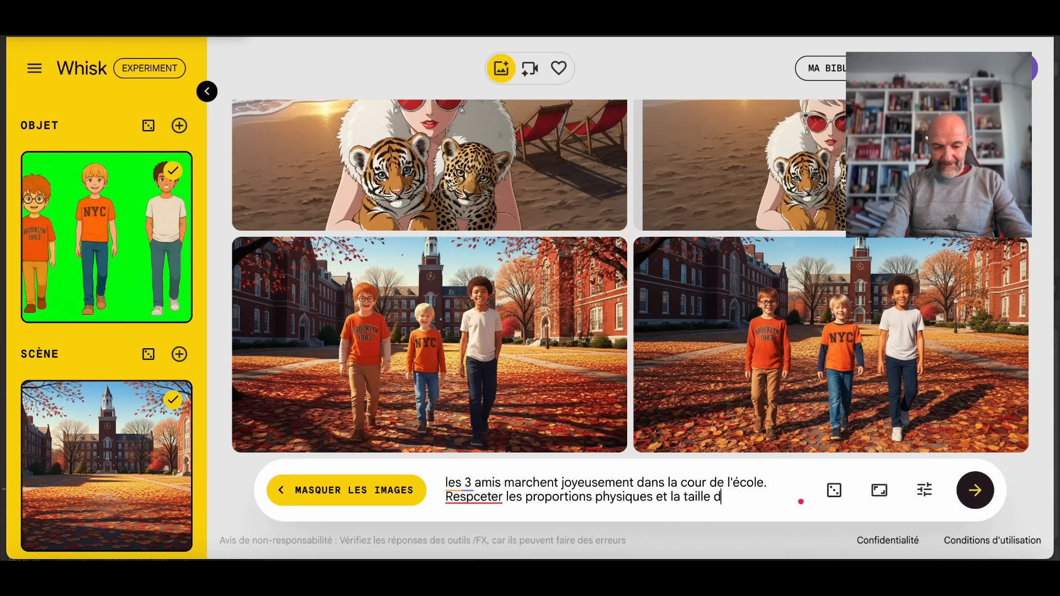
type("es personnag")
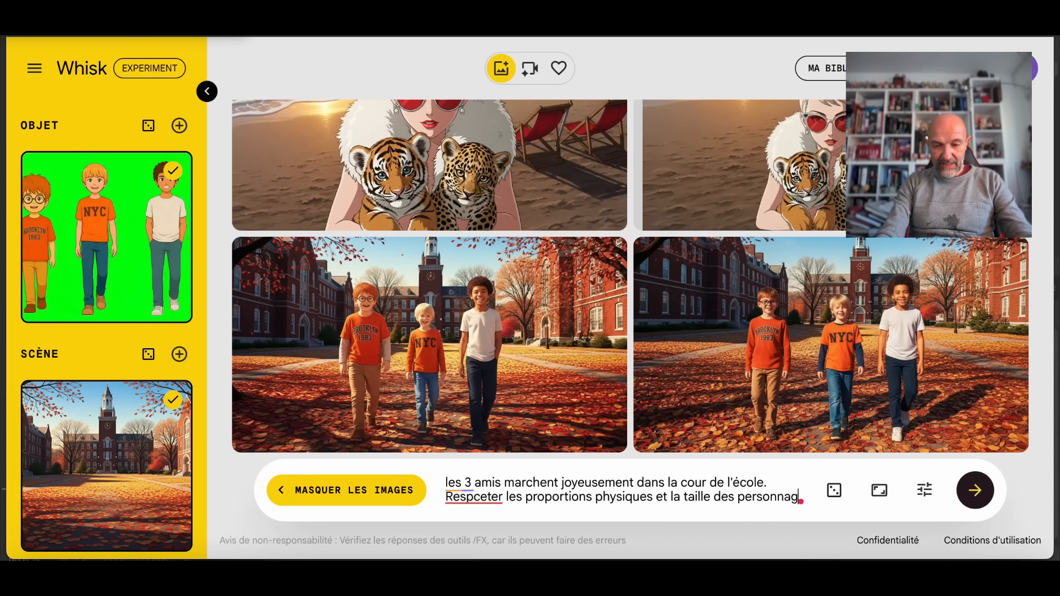
type("es.")
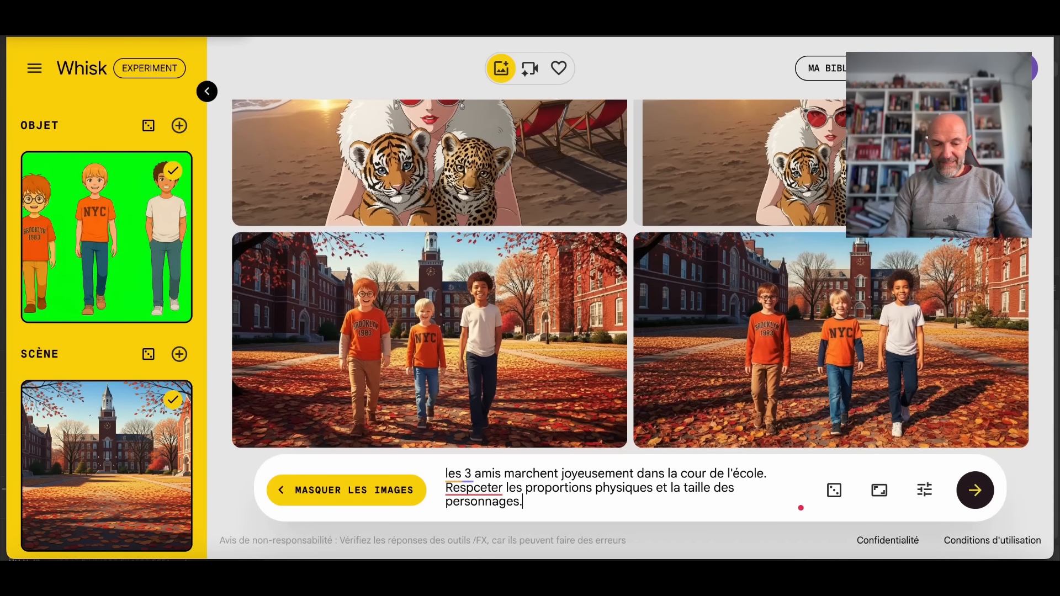
Generate new images of the three friends with "Style anime 90's" at the end of the prompt
scroll(127, 480, "down", 4)
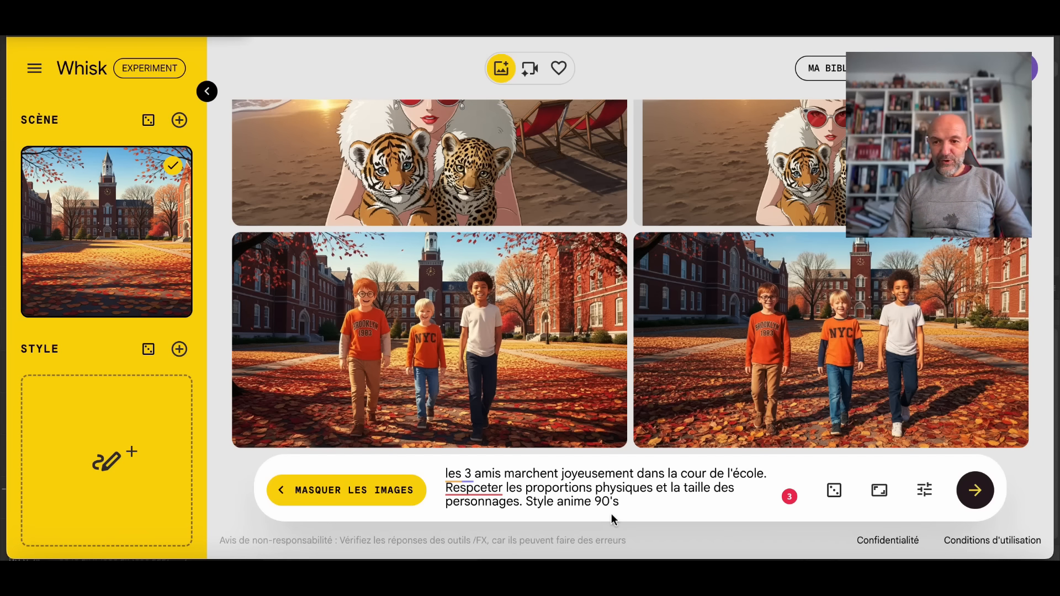
mouse_move(917, 399)
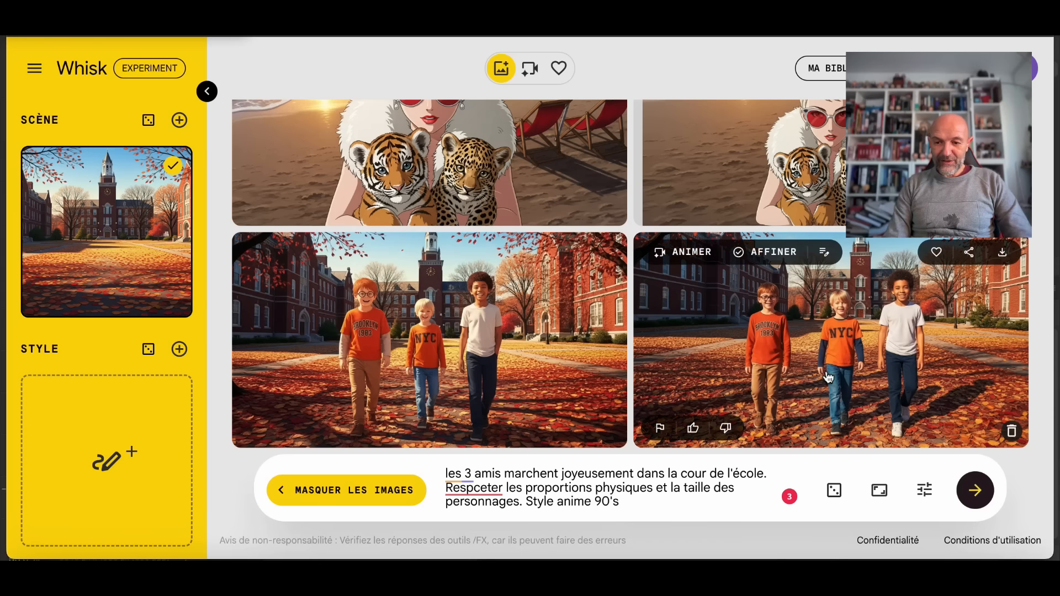
left_click(976, 493)
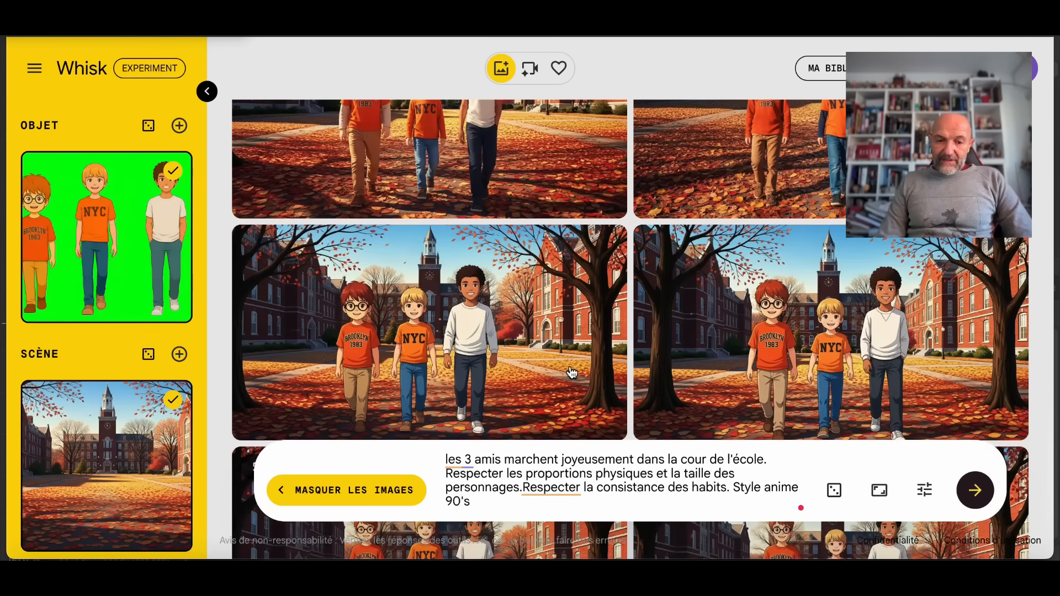
Refine the last row's first image with "le personnage de gauche a un taille légèrement plus petite que les deux autres personnages"
scroll(572, 373, "down", 3)
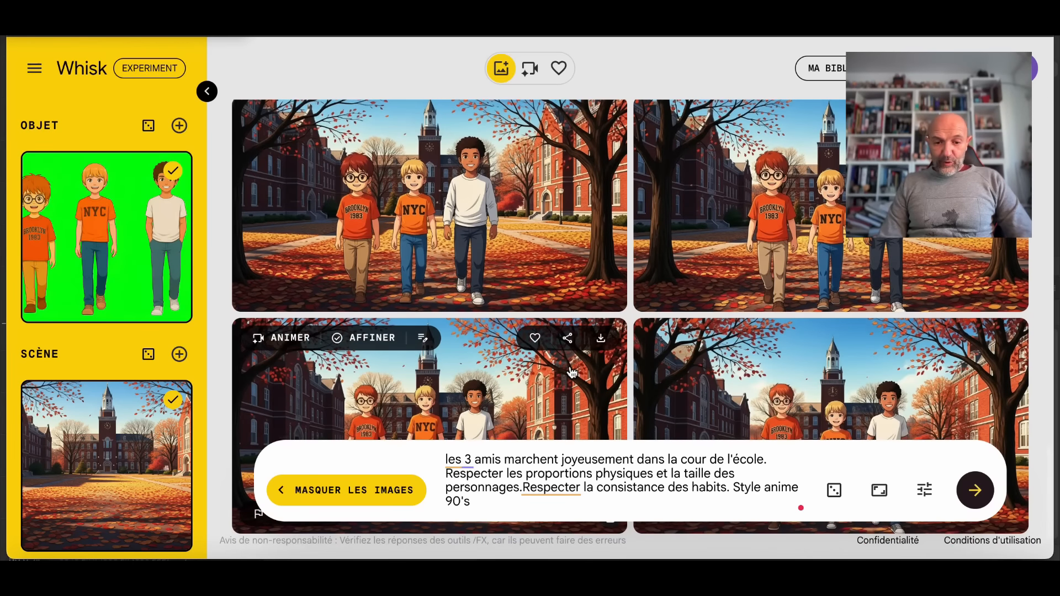
scroll(572, 373, "up", 2)
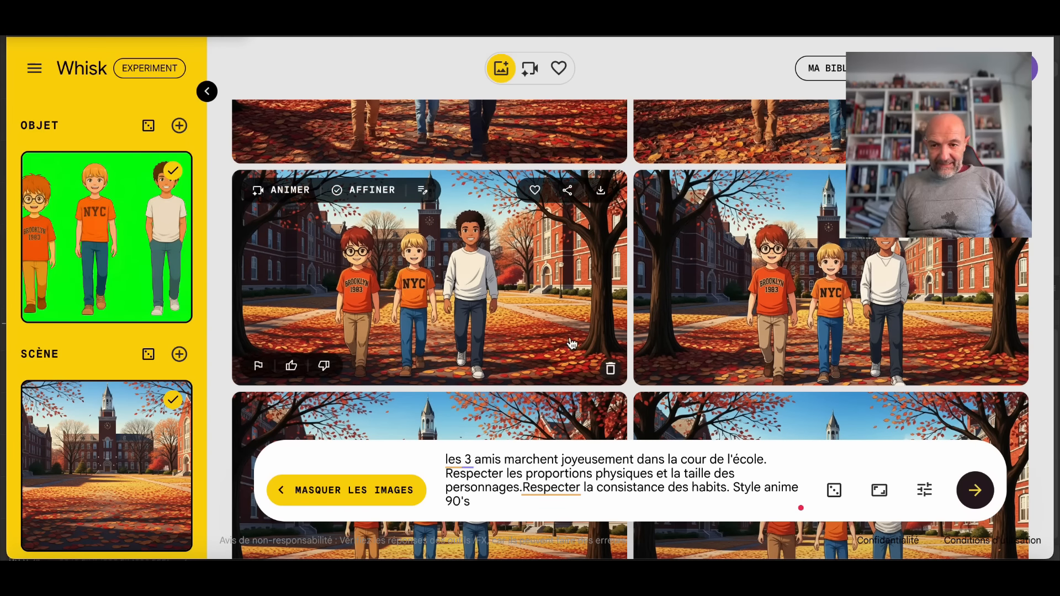
scroll(572, 344, "up", 1)
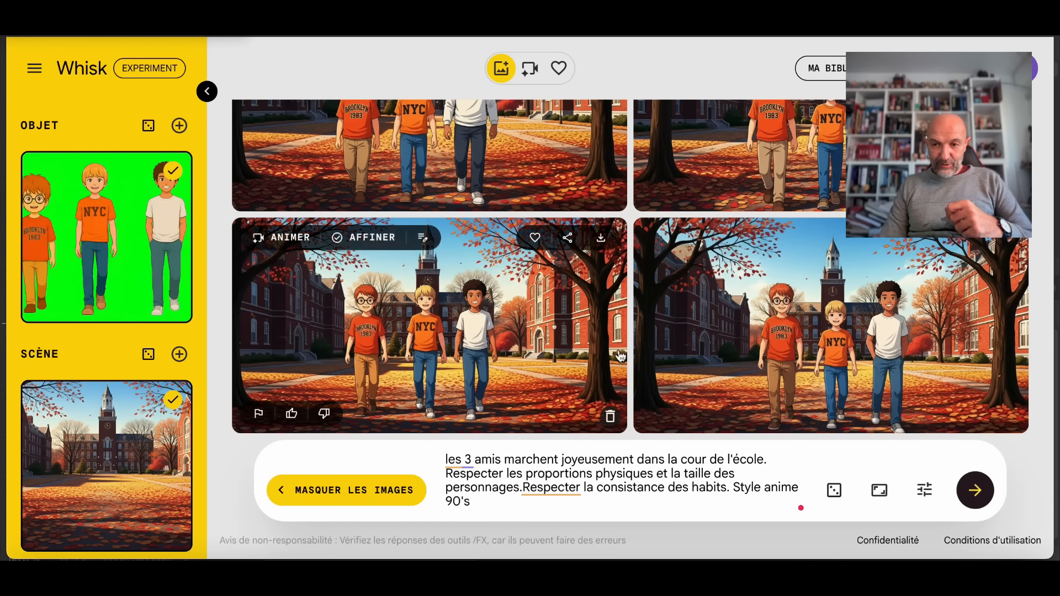
scroll(674, 331, "up", 4)
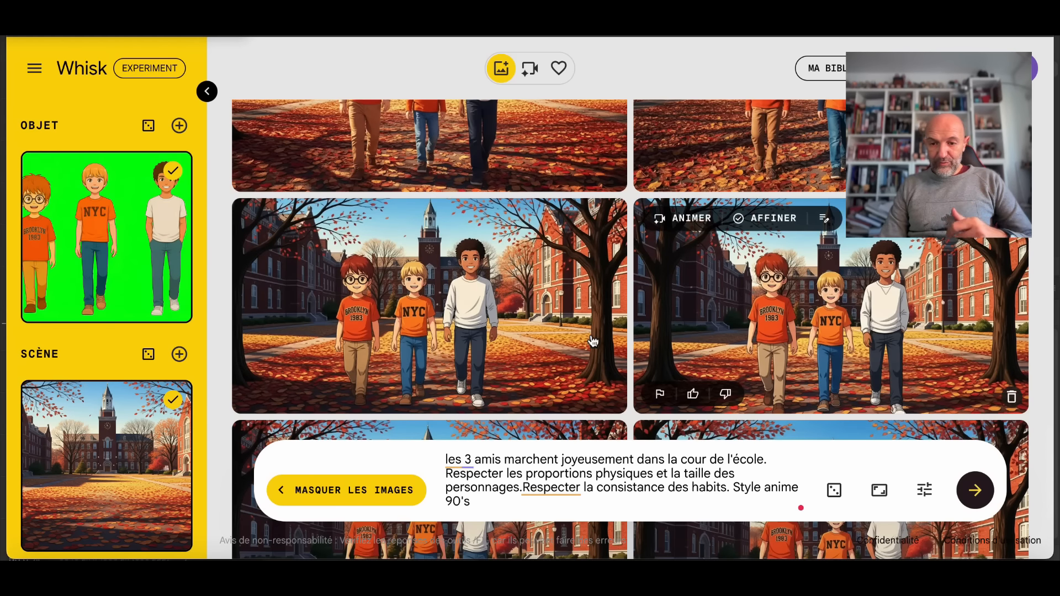
scroll(593, 341, "down", 4)
scroll(593, 342, "down", 1)
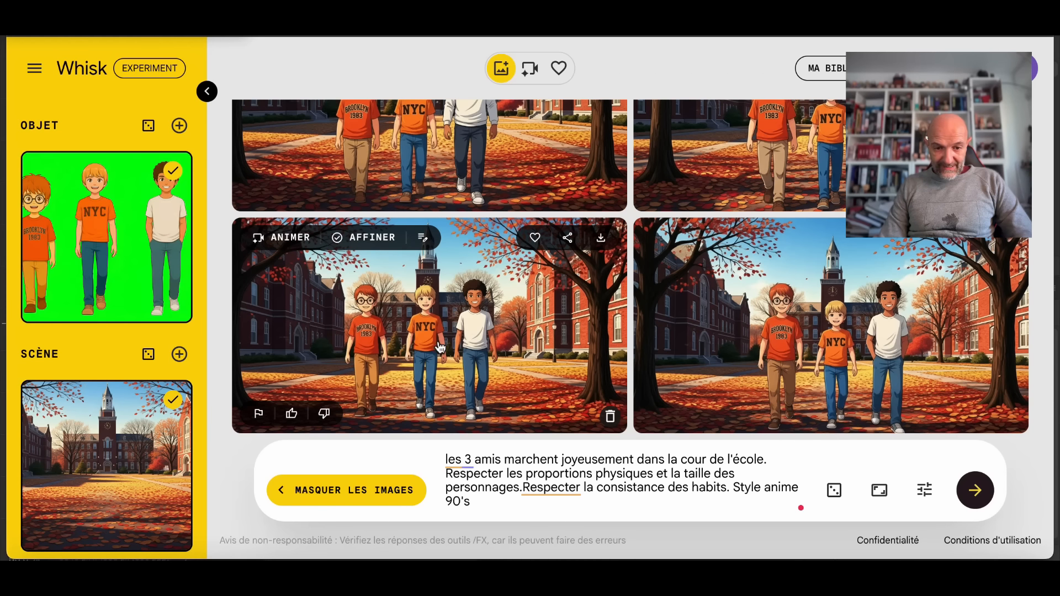
left_click(368, 236)
left_click(242, 481)
type("le personnage de gauche a un")
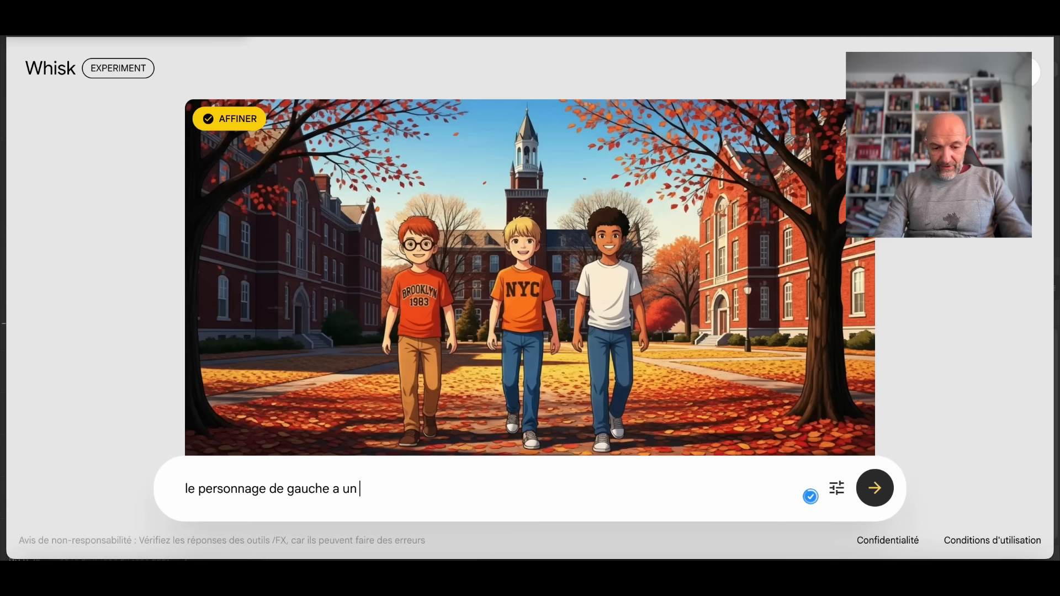
type(" taille kégèrement plus petite que")
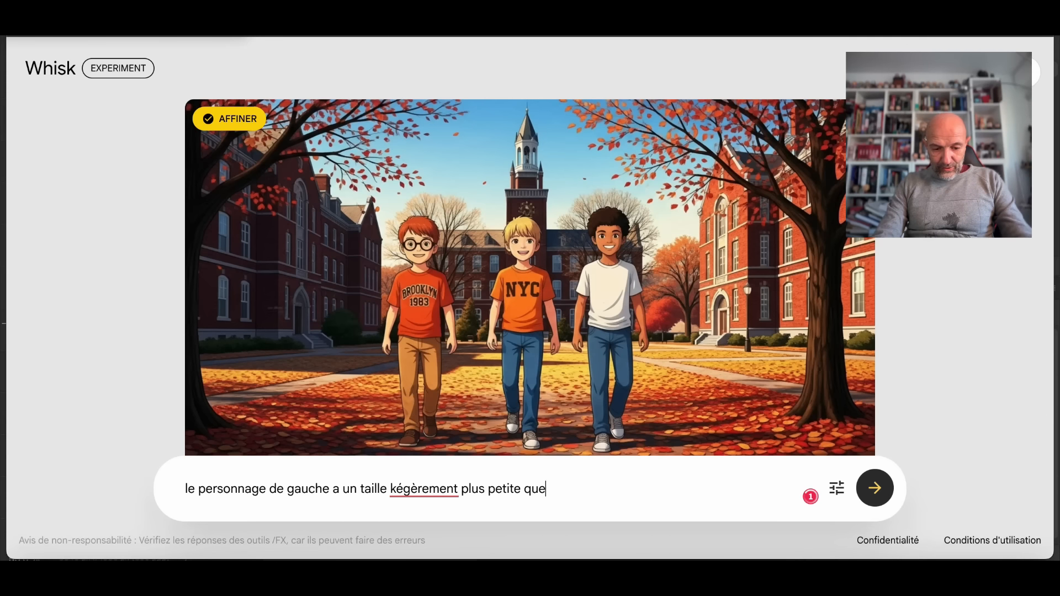
type(" les deux autre")
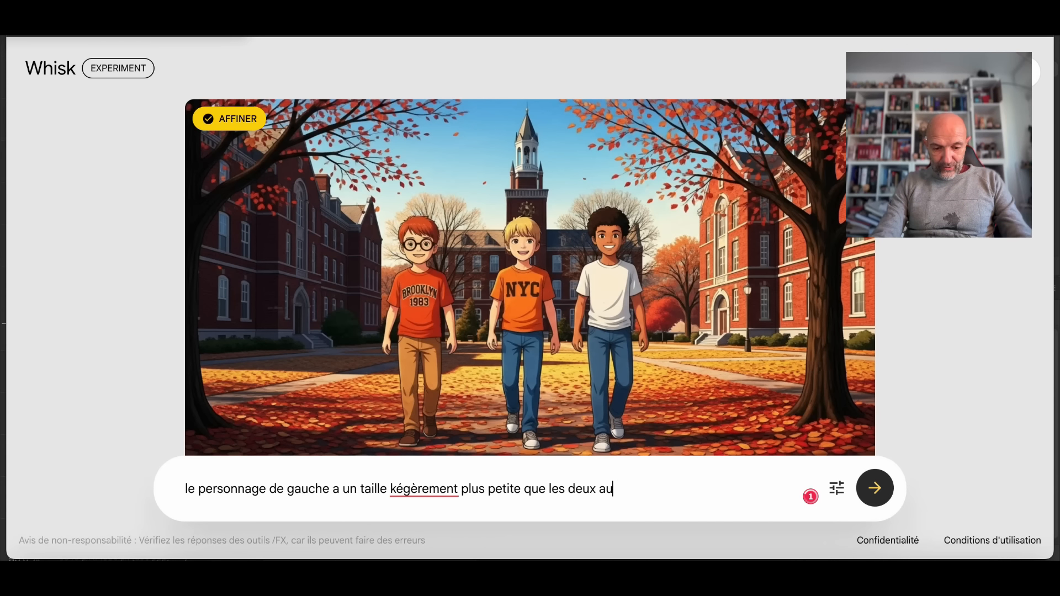
type("s personnages")
left_click(888, 495)
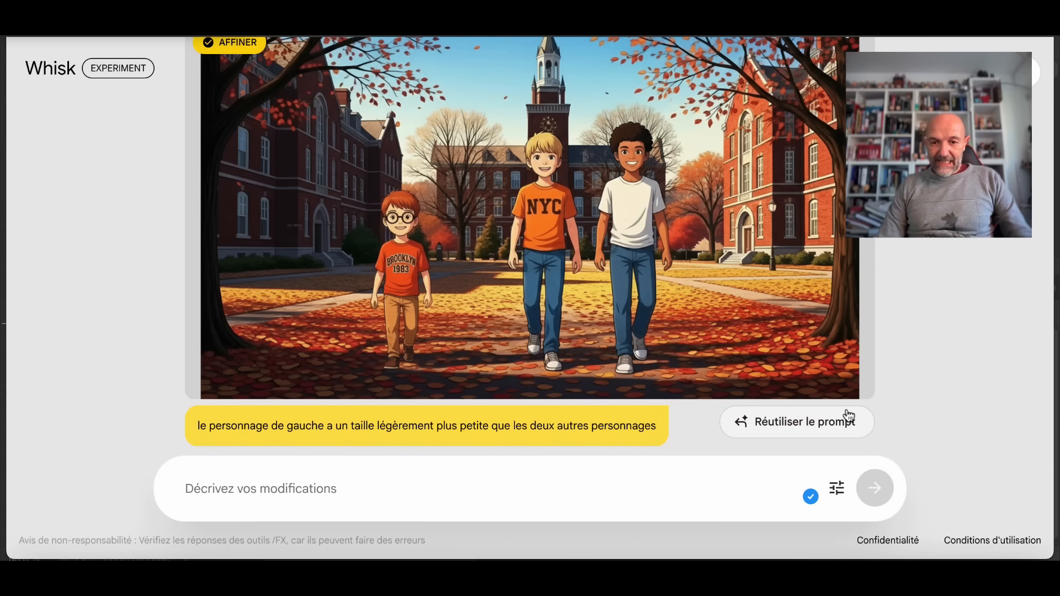
Go back to the original image of the three friends and refine it with the prompt "rajouter des cartables"
scroll(589, 245, "up", 3)
scroll(589, 244, "up", 2)
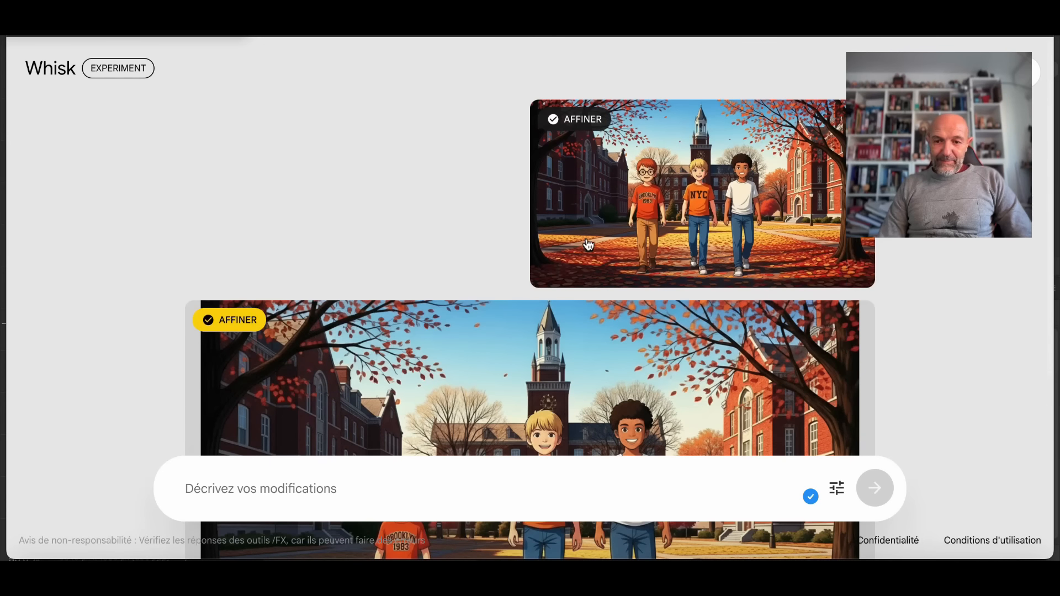
left_click(698, 182)
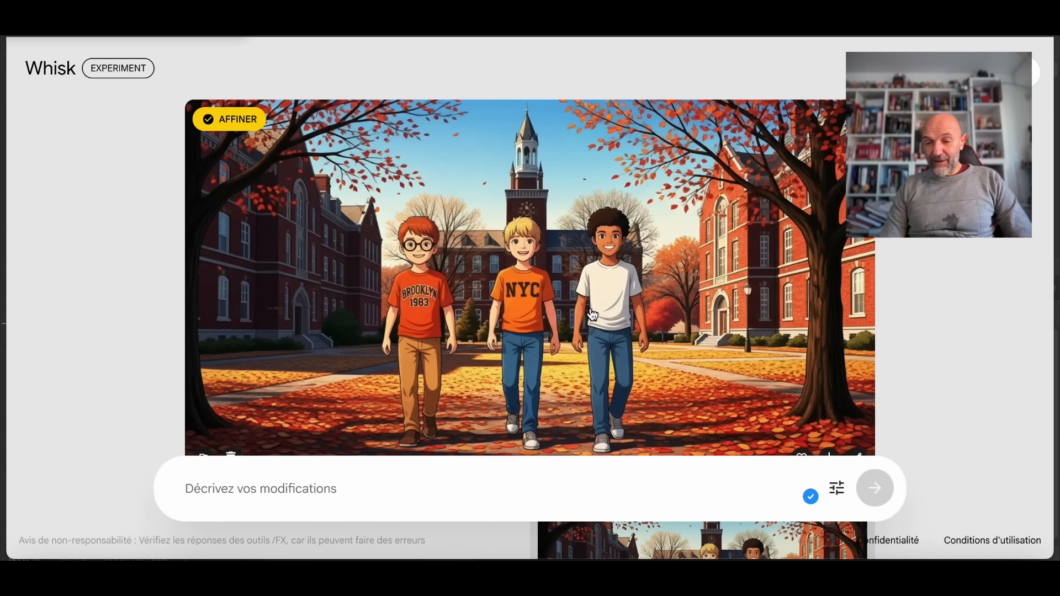
left_click(224, 490)
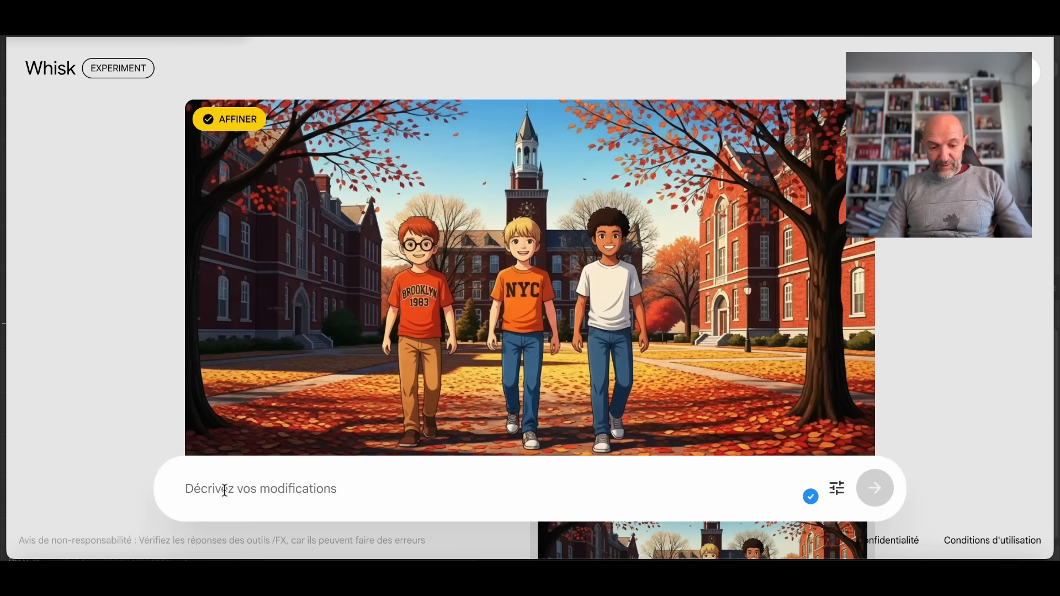
type("rajouter des c")
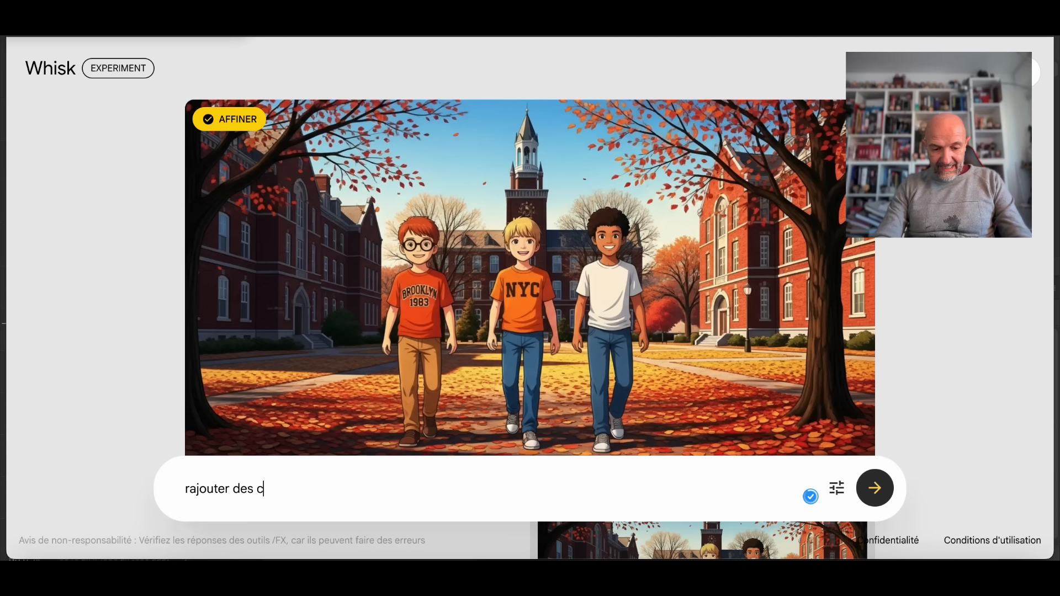
type("artables")
left_click(886, 493)
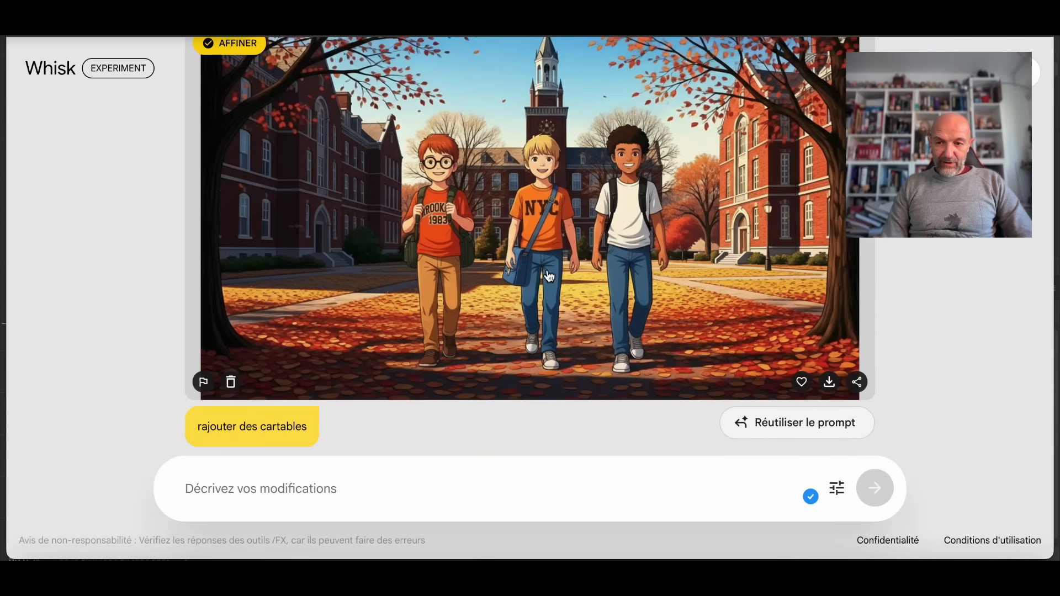
scroll(552, 276, "up", 7)
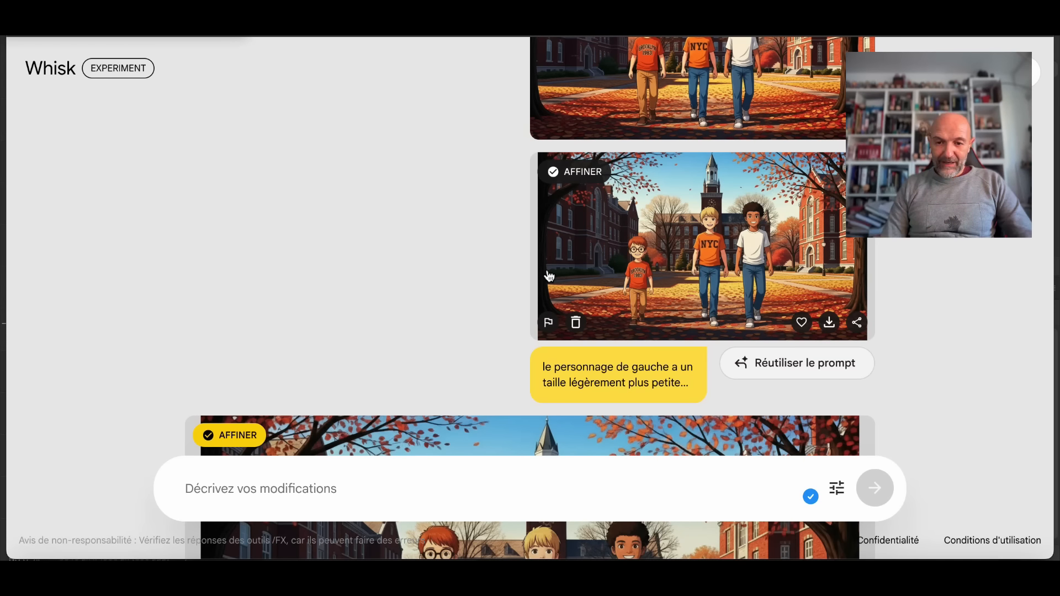
scroll(409, 215, "up", 3)
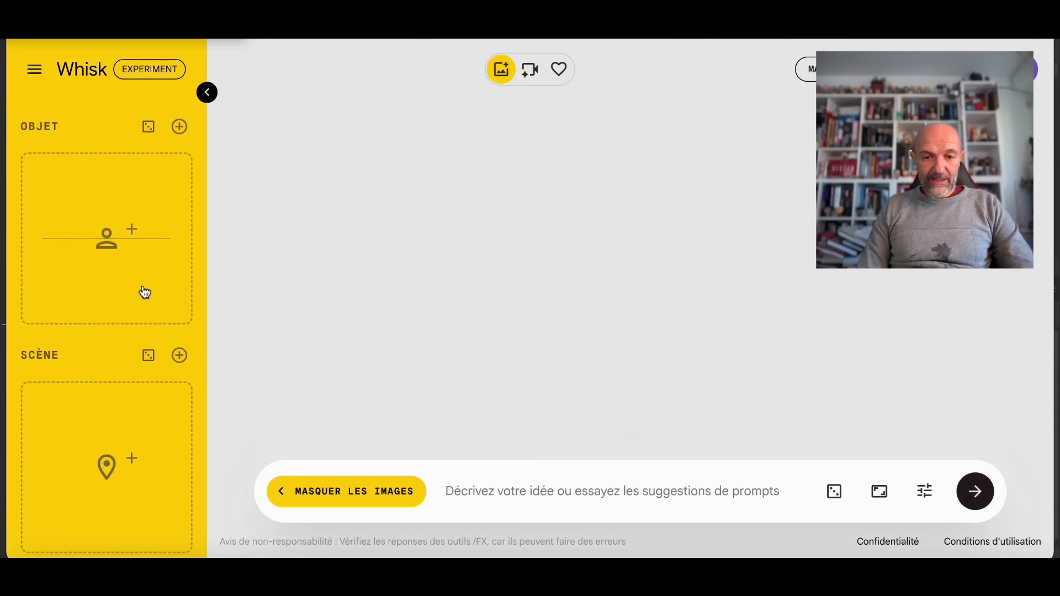
Examine the template presets available in the settings, such as Autocollant, Peluche and Bento, and close the settings
mouse_move(145, 292)
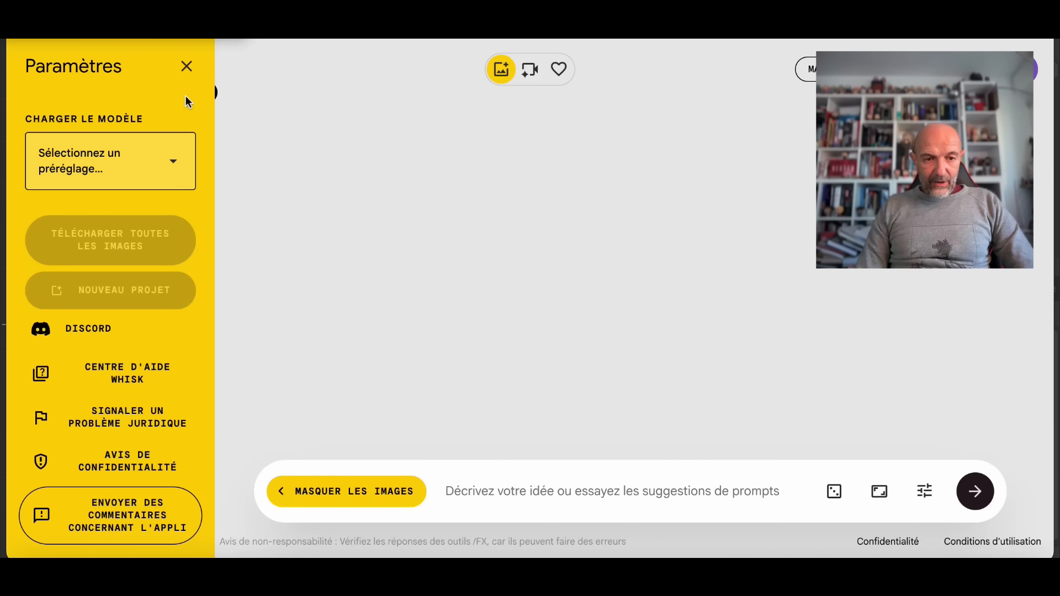
left_click(177, 167)
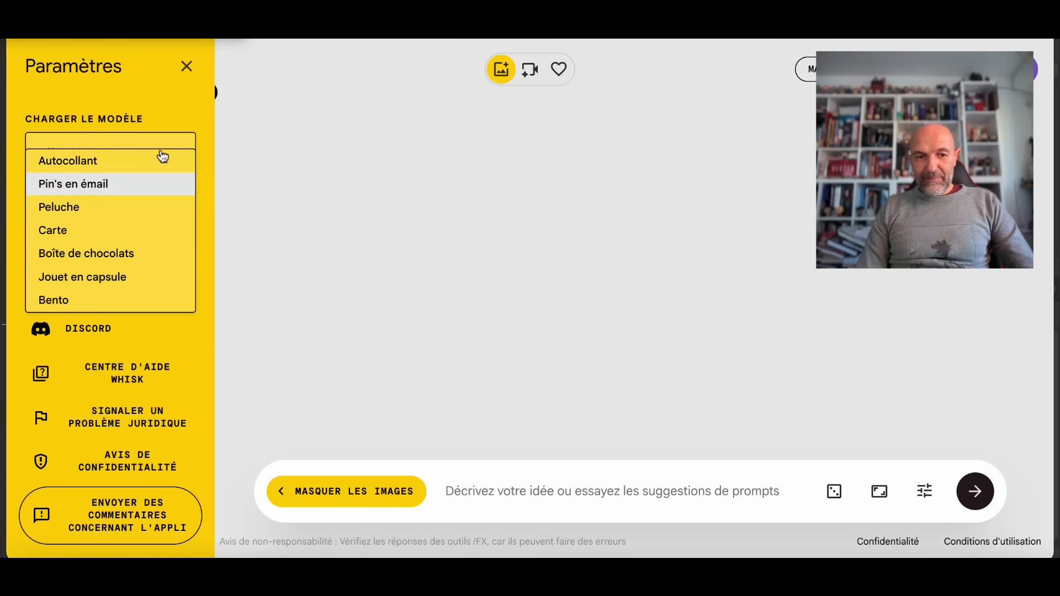
left_click(188, 72)
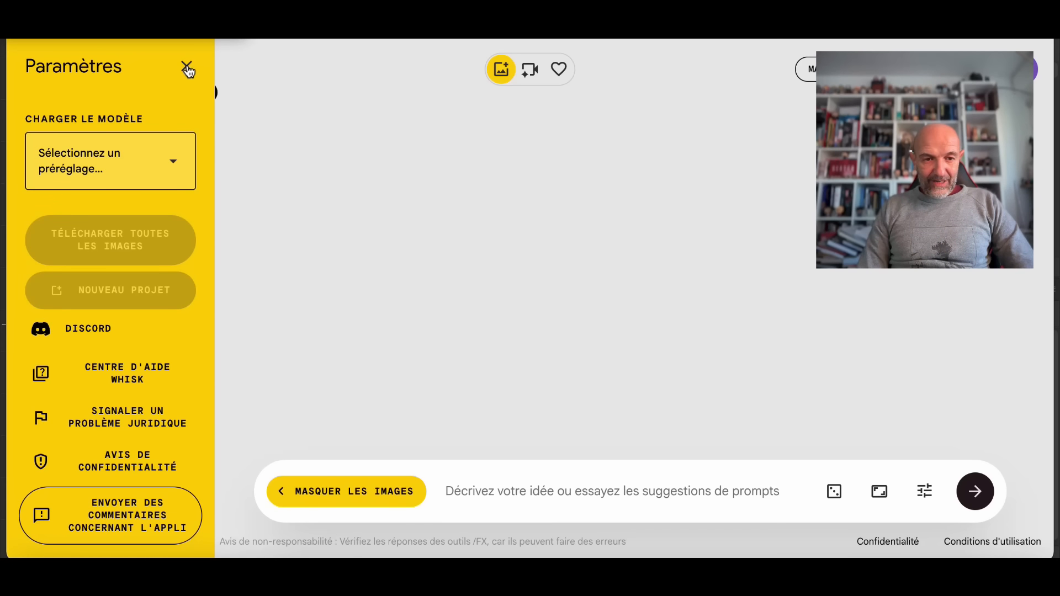
left_click(188, 70)
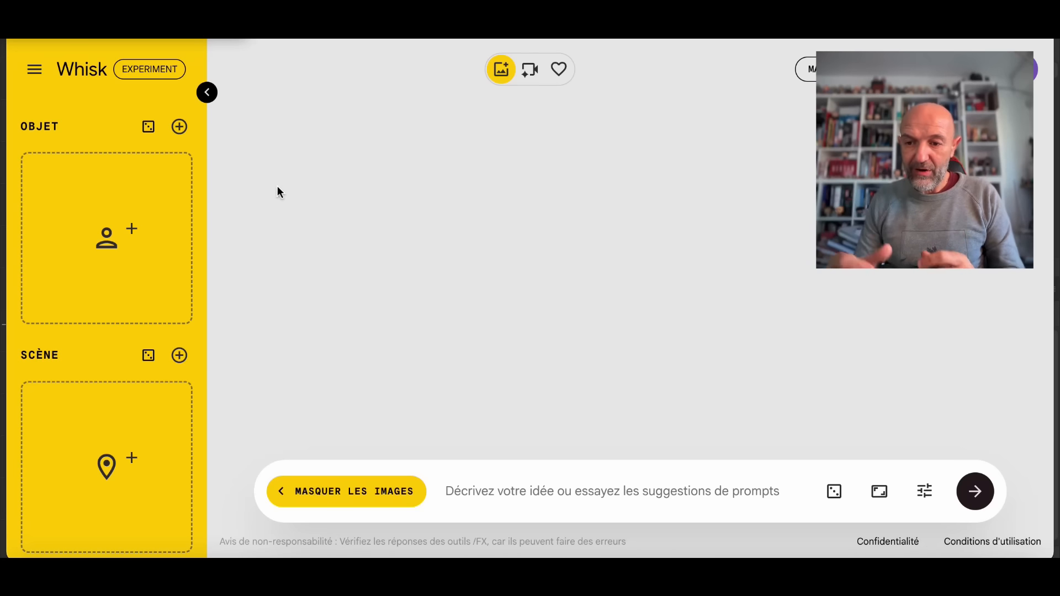
Generate images from the Shalimar perfume bottle as Objet reference and the red water lily photo as Scène reference
left_click_drag(743, 80, 90, 205)
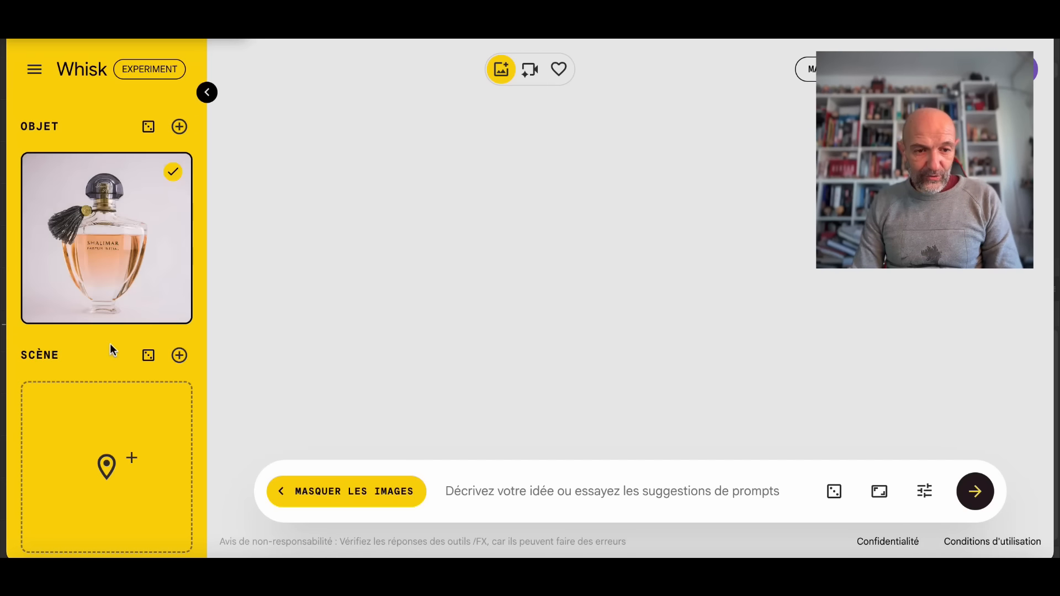
scroll(111, 345, "down", 3)
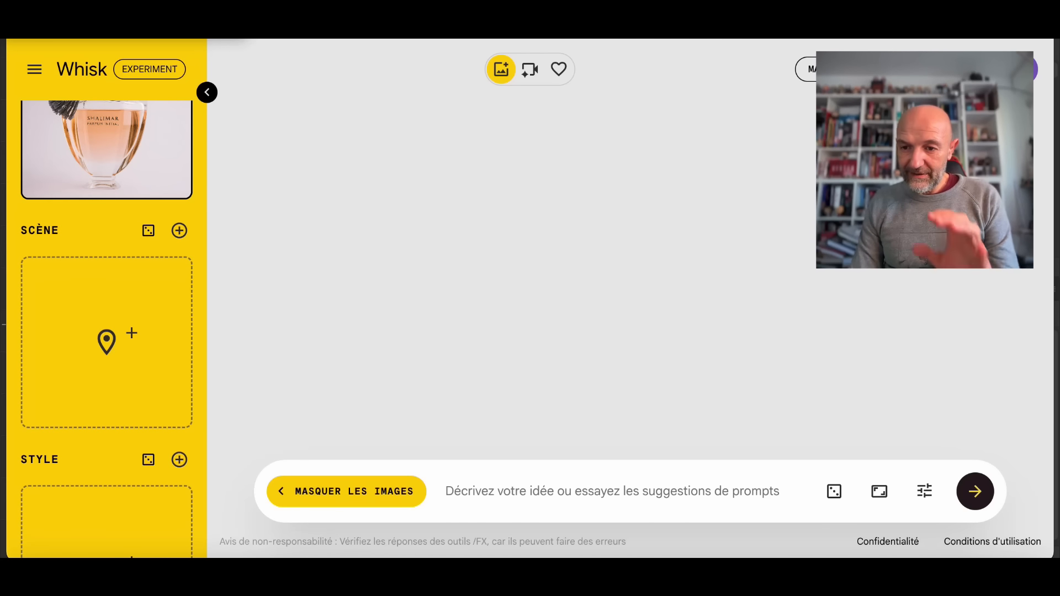
left_click_drag(1056, 287, 133, 313)
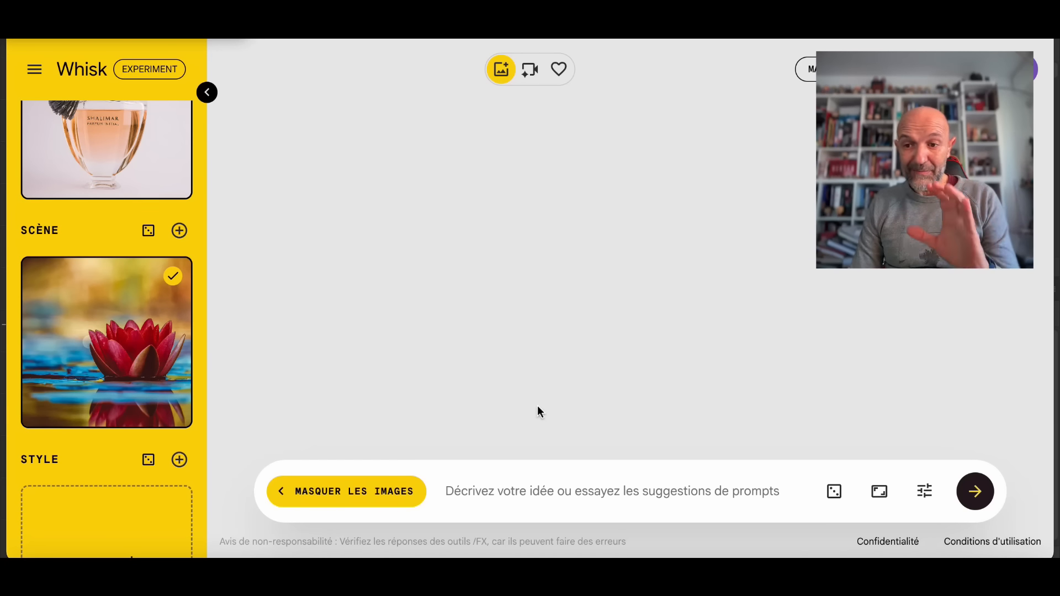
left_click(976, 491)
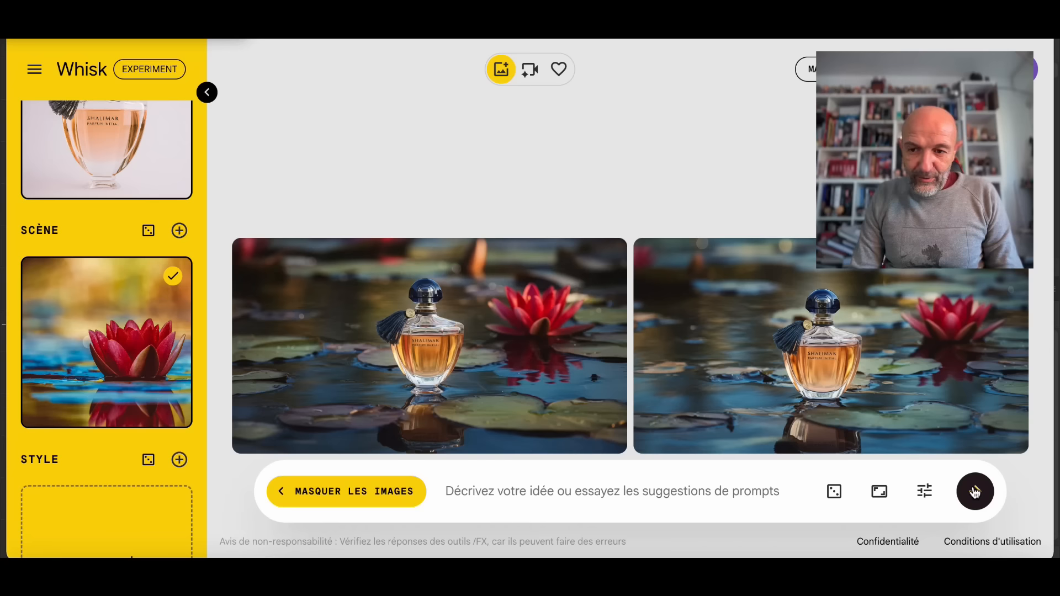
Generate images with the prompt "gros plan sur la bouteille, à moitié immergée dans l'eau, gouttelettes sur le flacon"
left_click(606, 488)
type("gros plan sur la bouteille, à moitié immergée dans l'eau, gouttelettes sur le flacon")
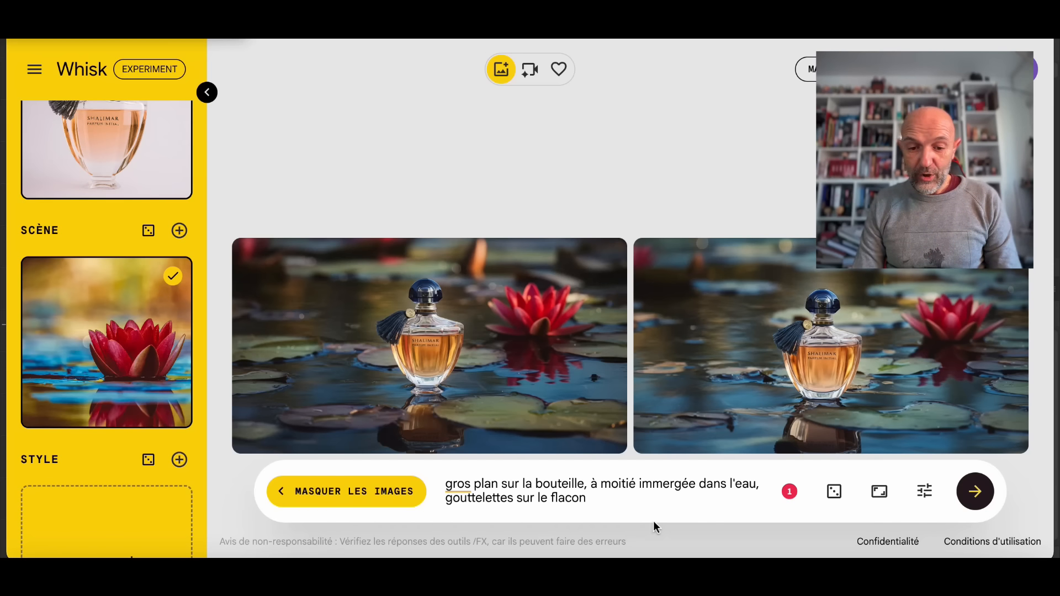
left_click(970, 490)
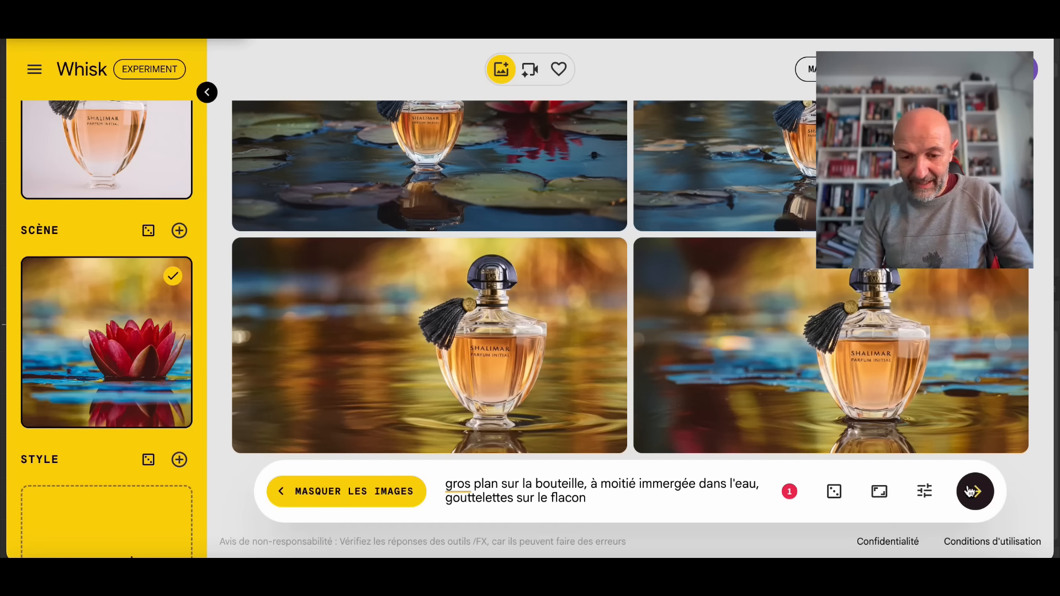
Add ", fleur rouge en arrière-plan" to the end of the prompt, generate new images and compare them with the earlier ones
left_click(601, 500)
type(", fleur rouge e")
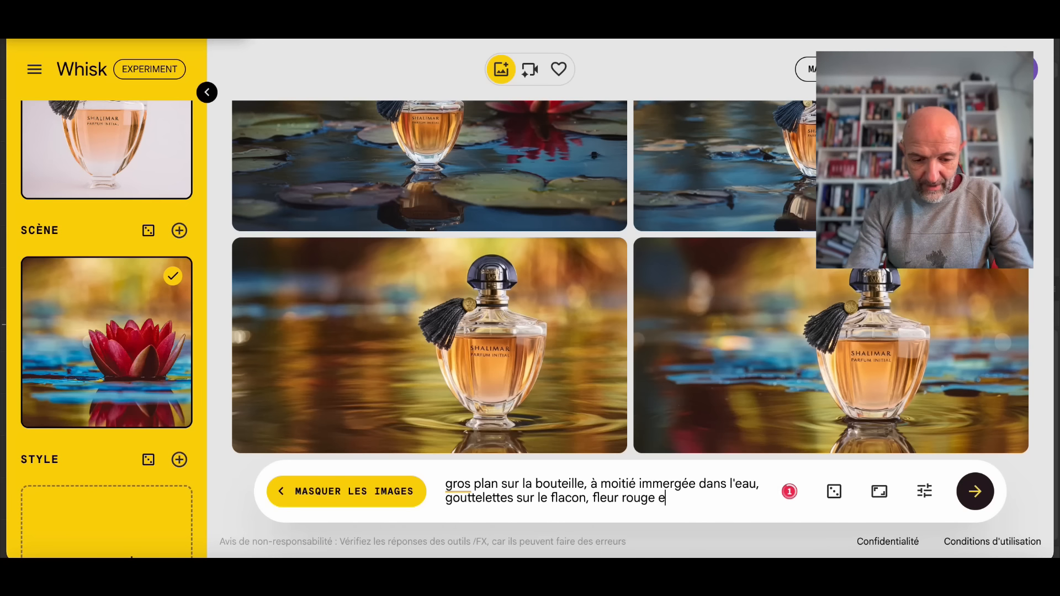
type("n arrière-plan")
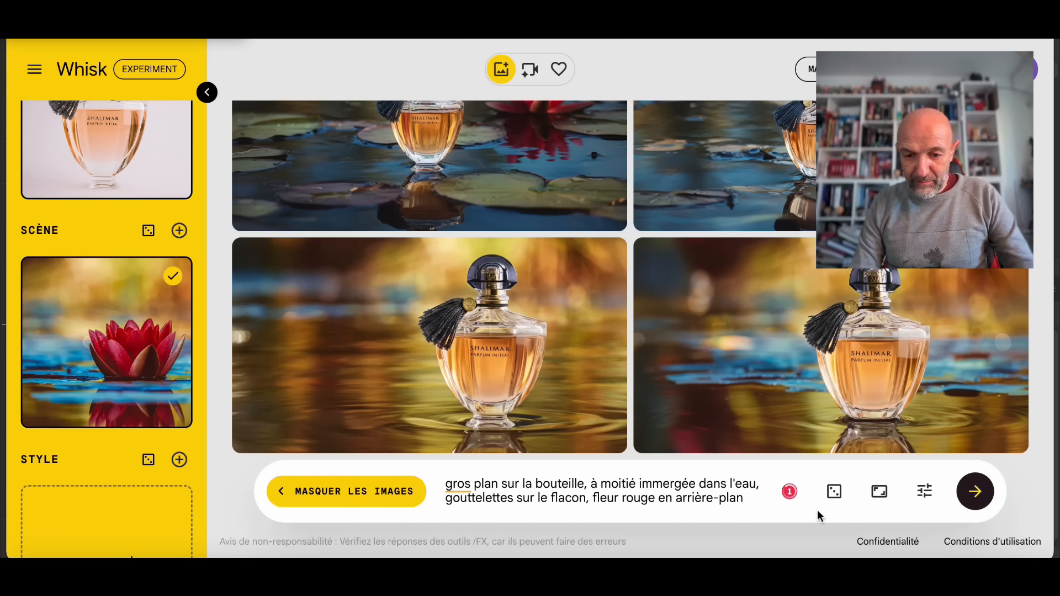
left_click(978, 493)
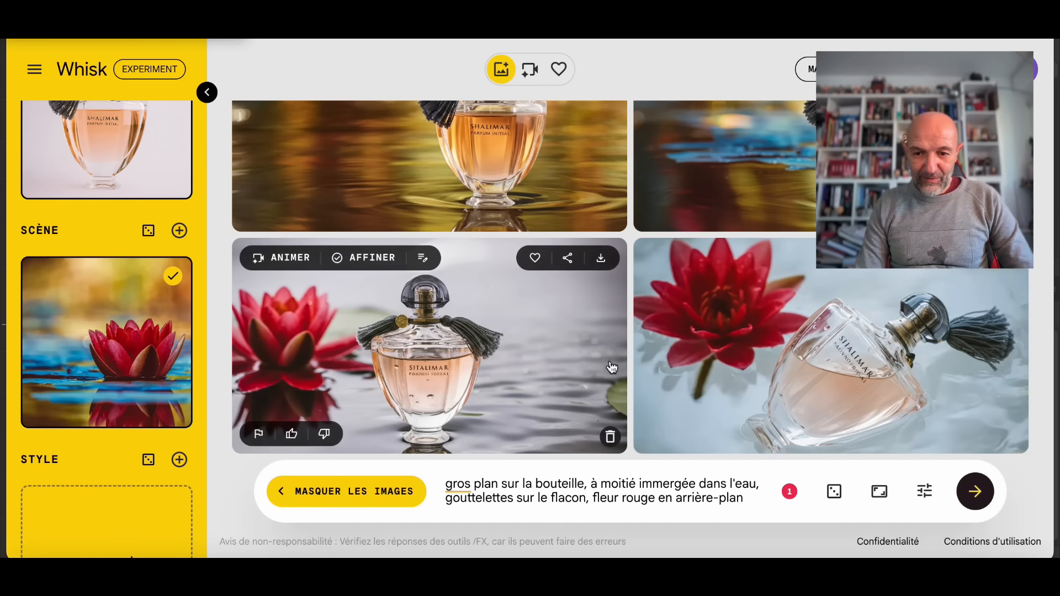
scroll(564, 348, "up", 4)
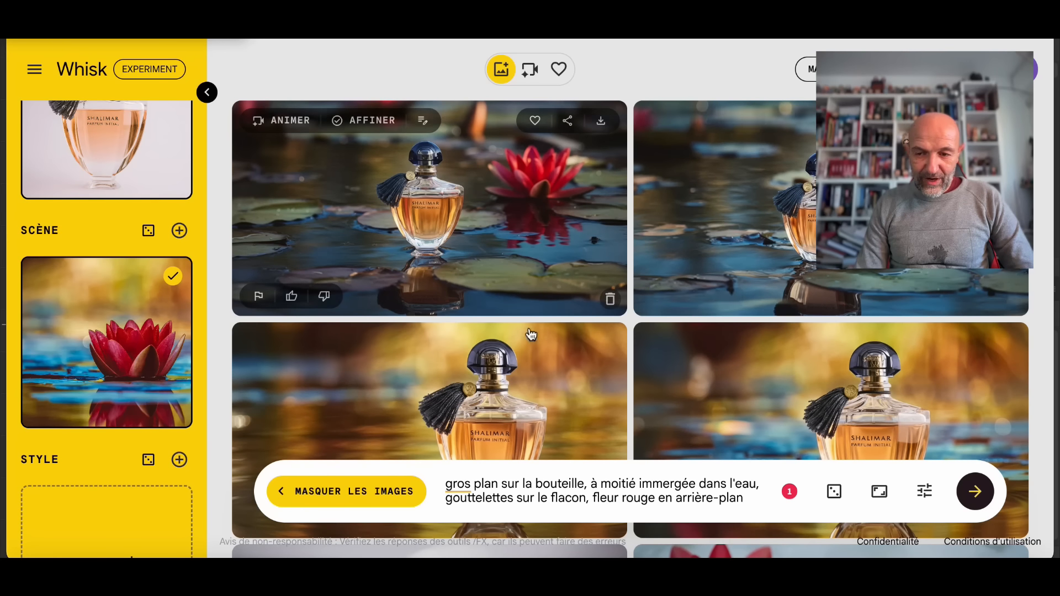
scroll(529, 414, "down", 1)
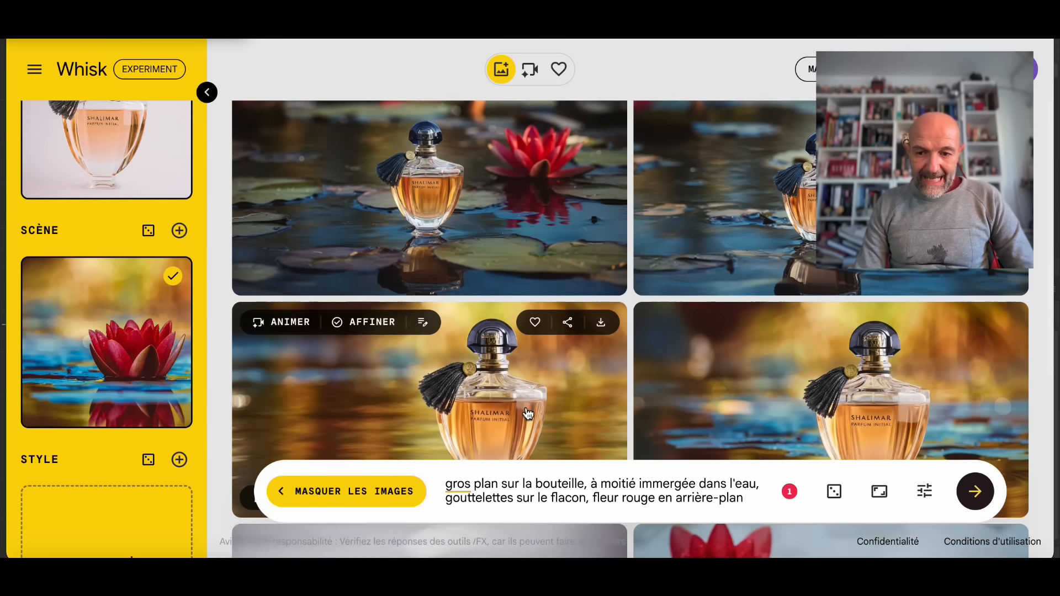
scroll(528, 414, "down", 4)
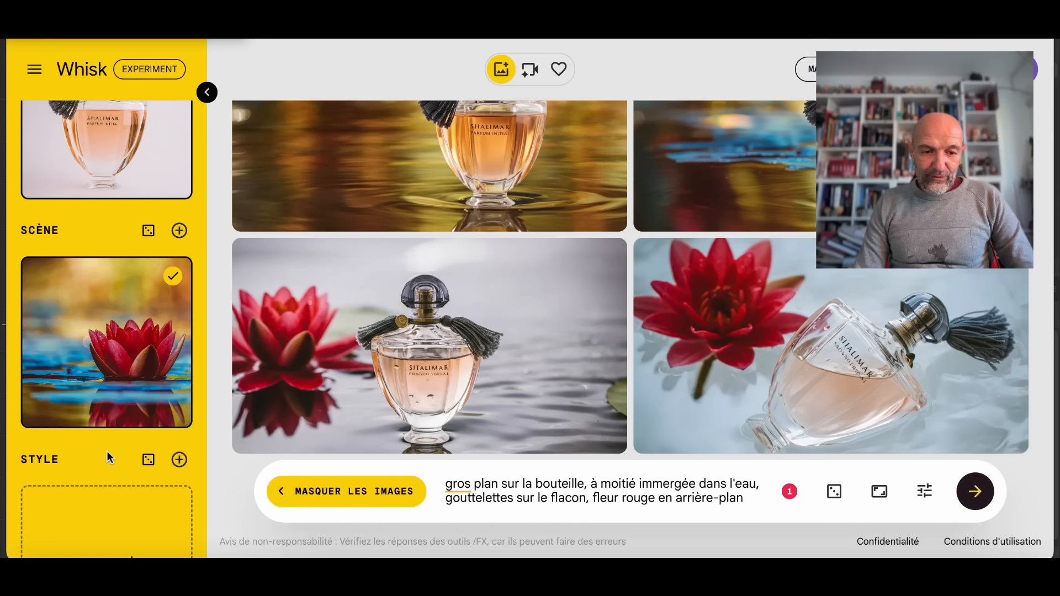
Create a Style reference from the prompt "éclairage studio professionnel, lumières douces" and generate new perfume bottle images with it
scroll(107, 451, "down", 3)
mouse_move(109, 458)
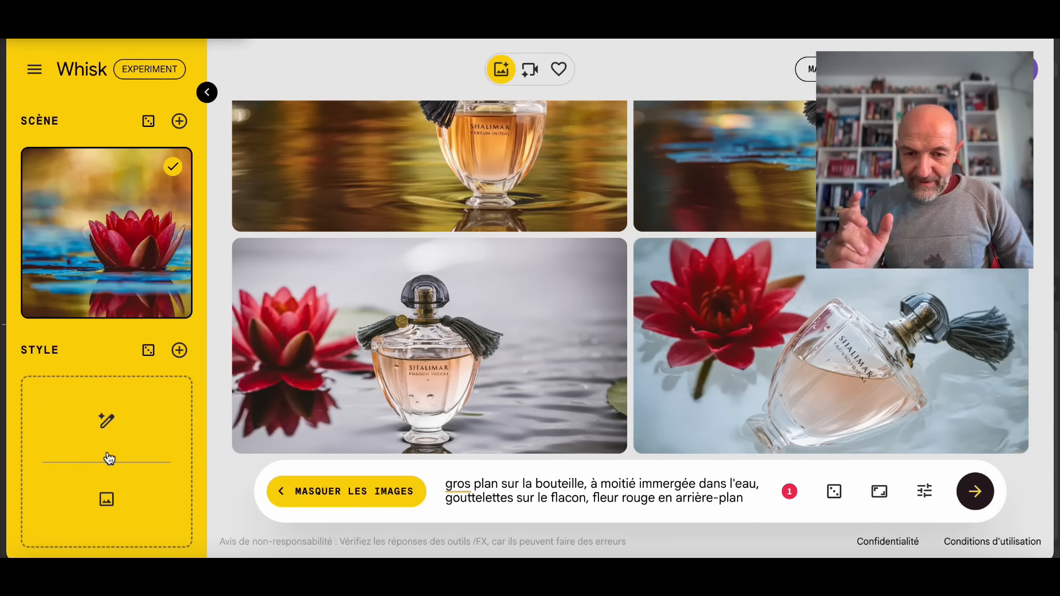
left_click(96, 424)
type("éclair")
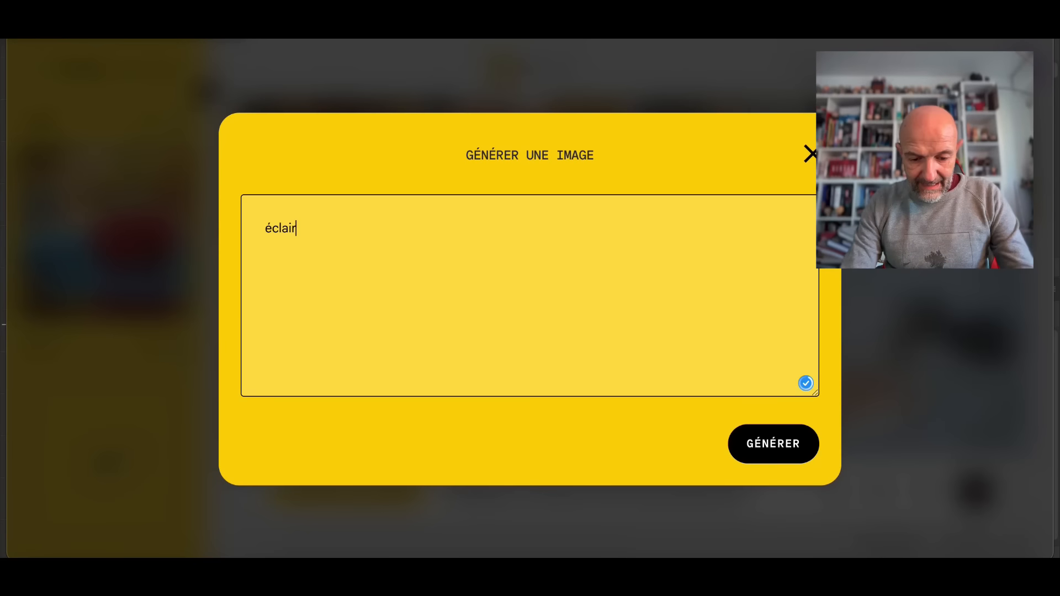
type("age studio")
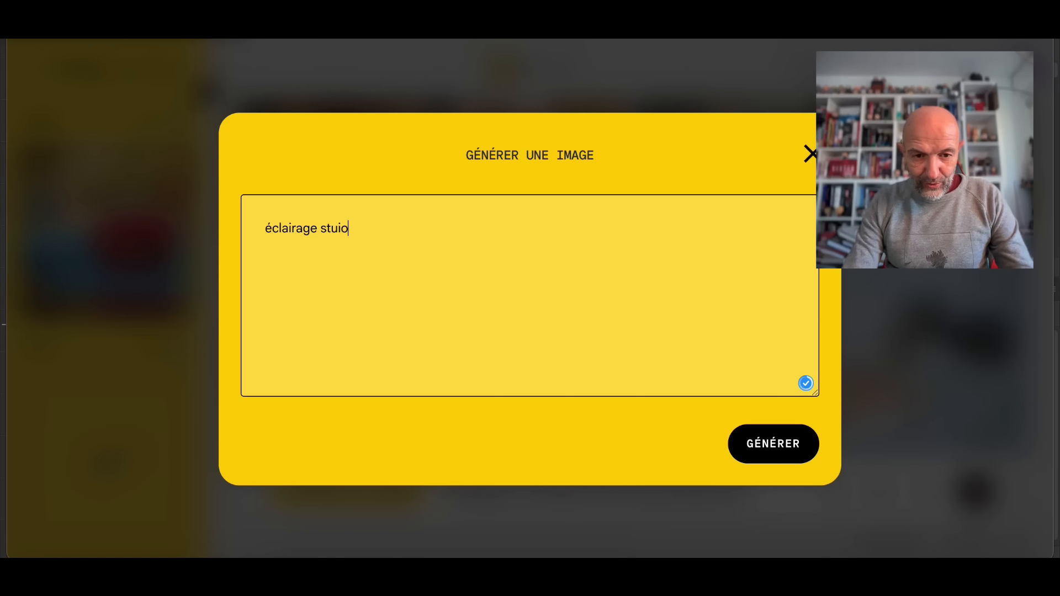
key("BackSpace")
key("BackSpace")
type("dio professionnel, lumières douces")
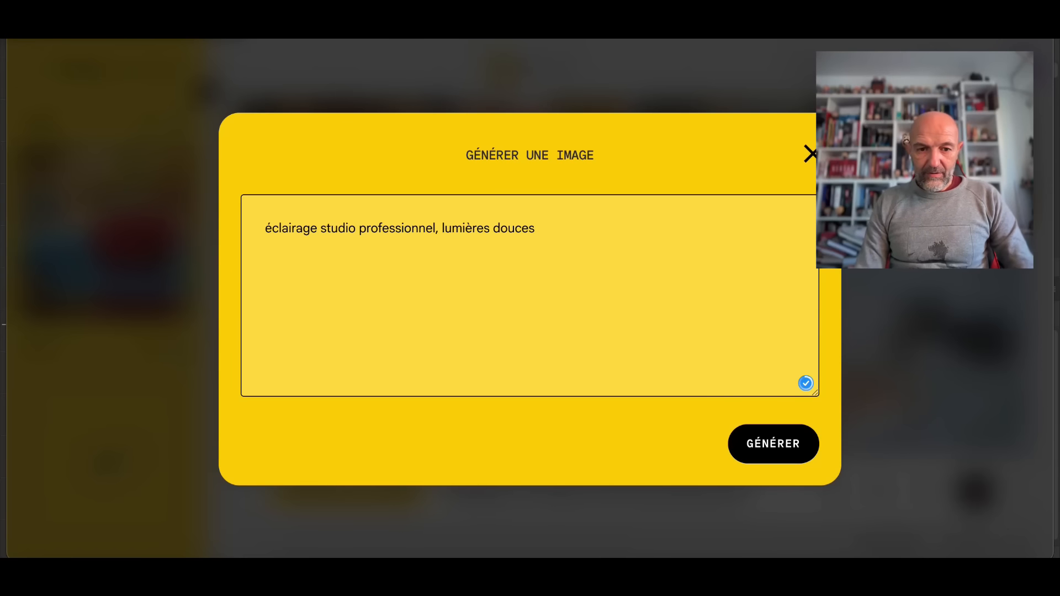
left_click(778, 445)
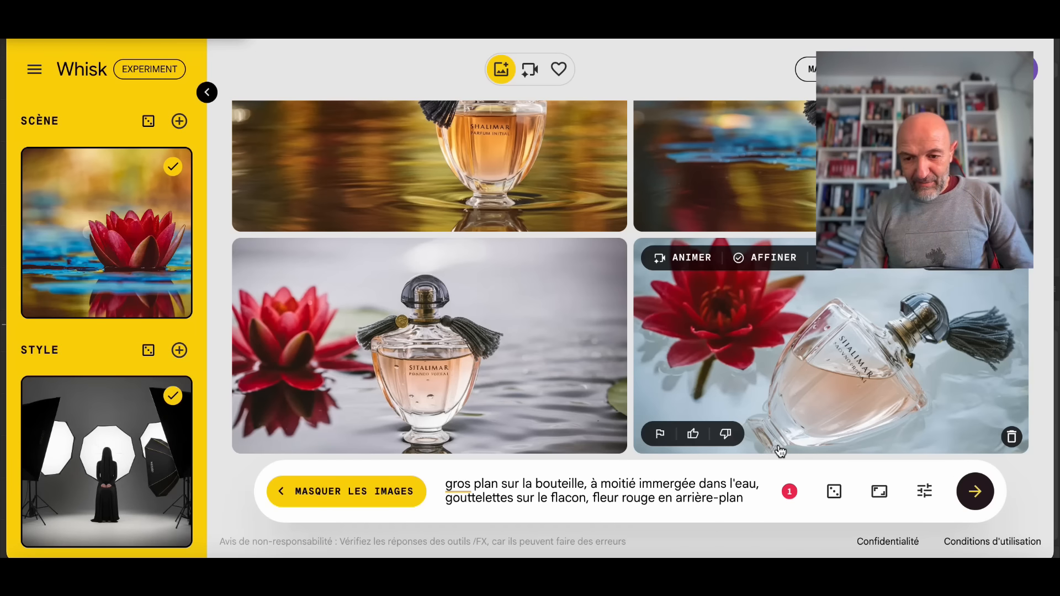
left_click(965, 503)
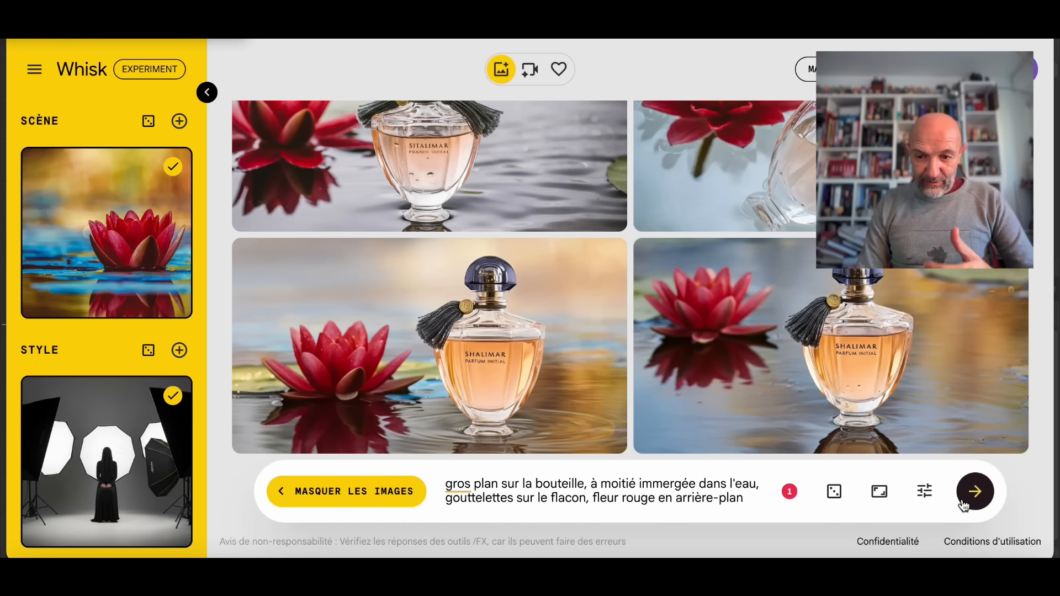
Regenerate the new image with the lily beside the bottle, adding ". Couleurs plus chaudes, légèrement orangées, golden hour" to its prompt
mouse_move(450, 293)
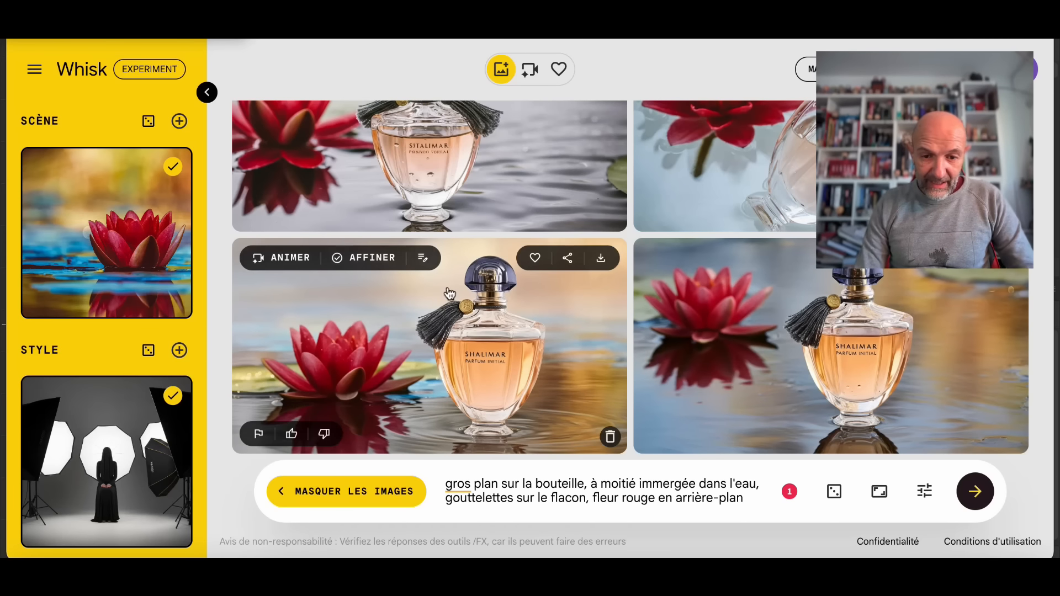
left_click(436, 321)
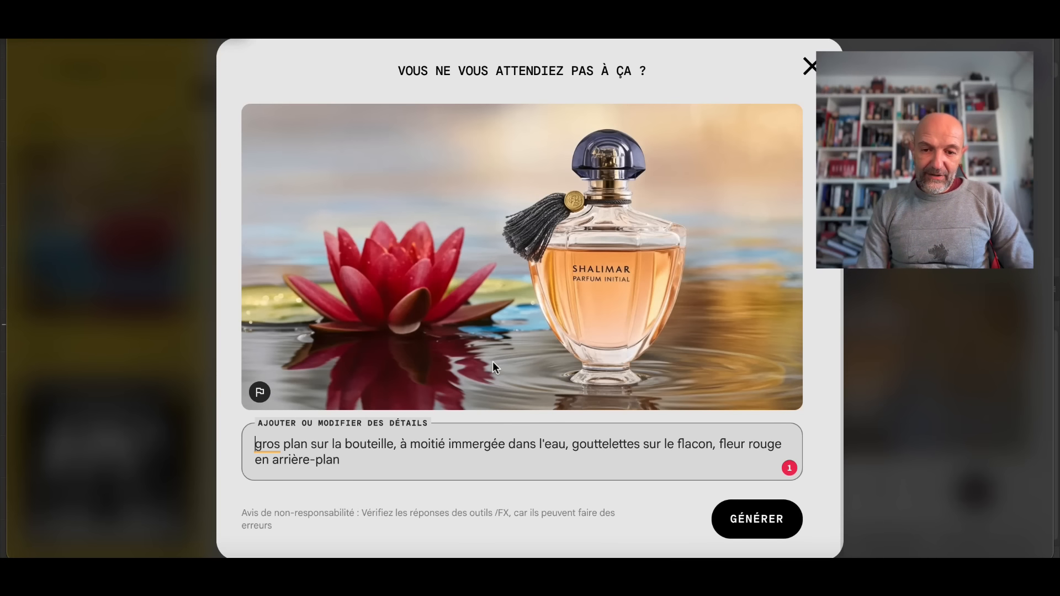
left_click(342, 463)
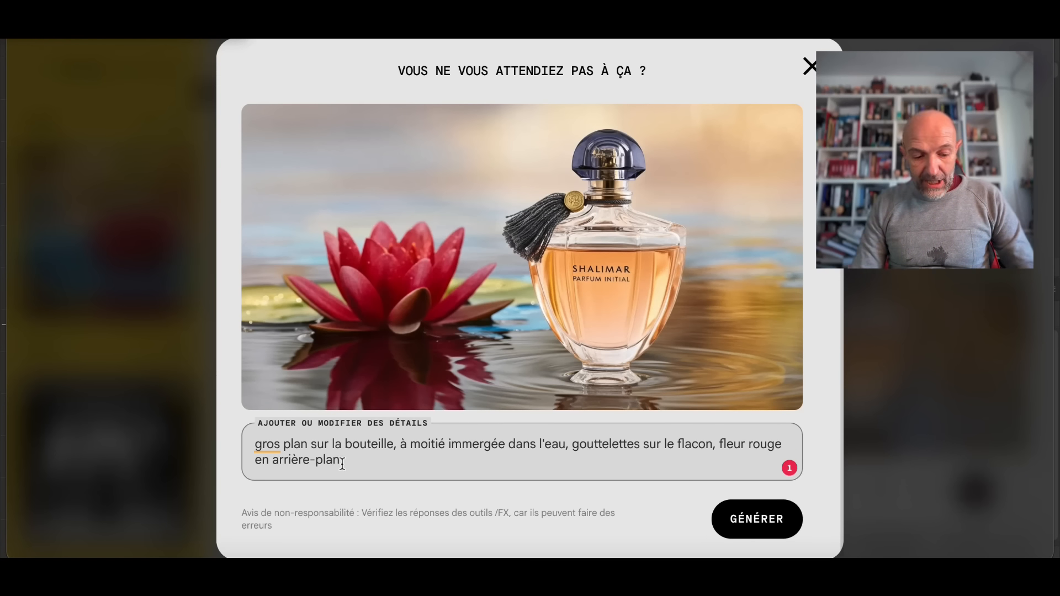
type(". Coul")
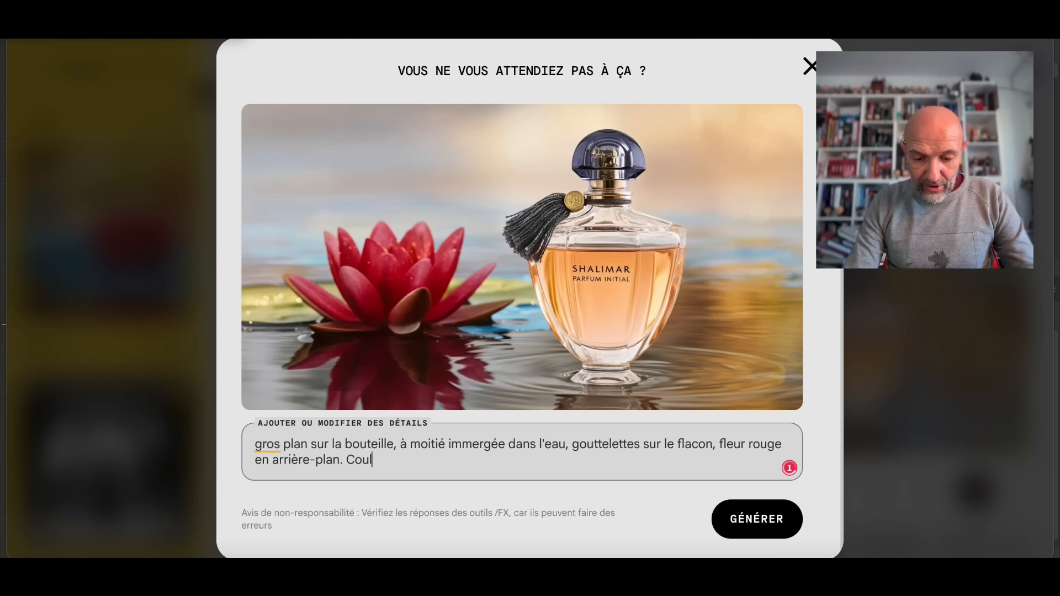
type("eurs plus chaudes, légèremen")
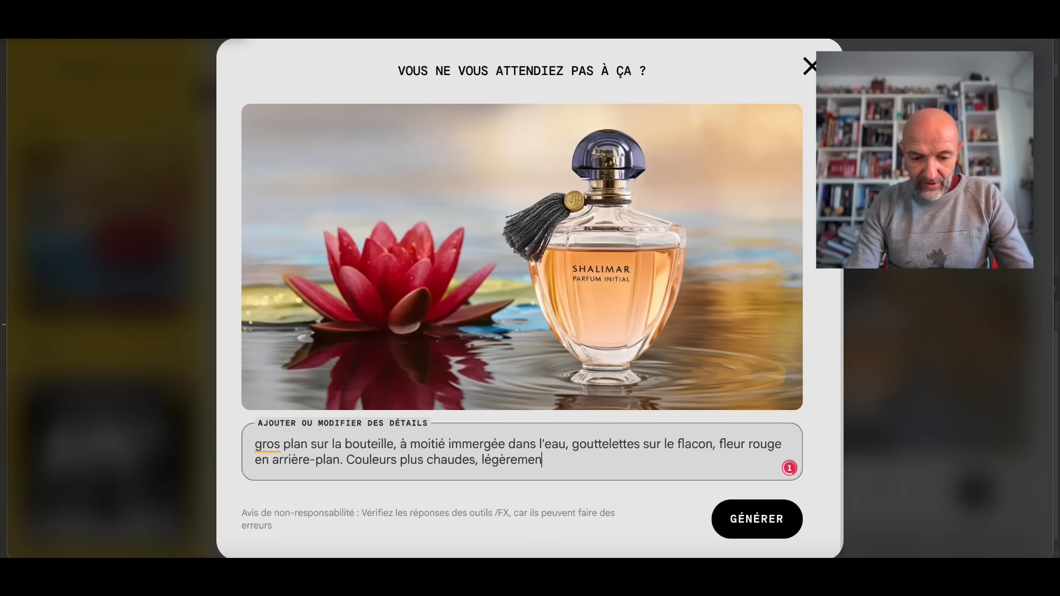
type("t orangées")
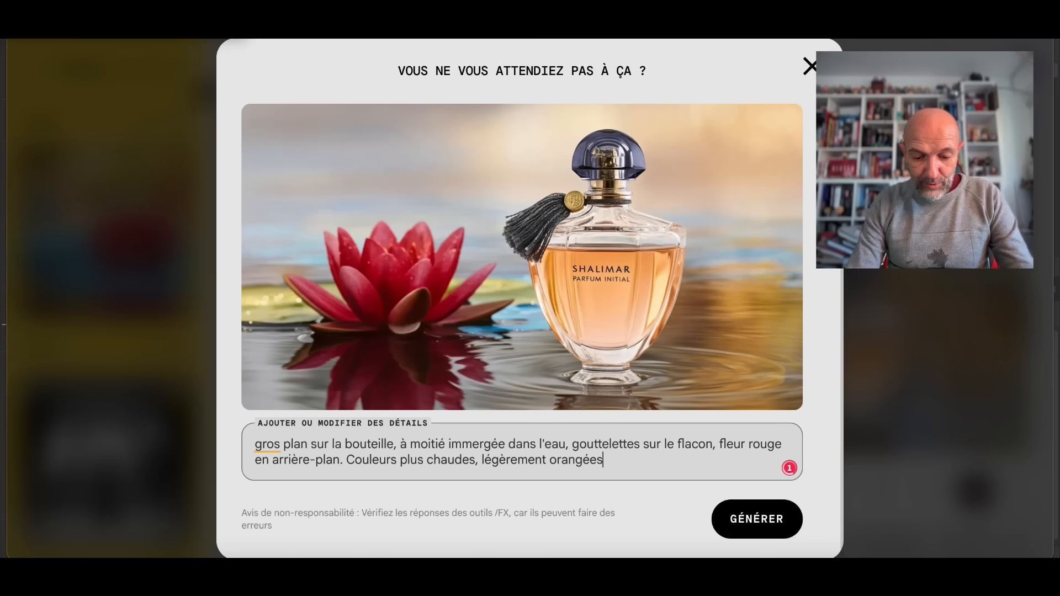
type(", golden ")
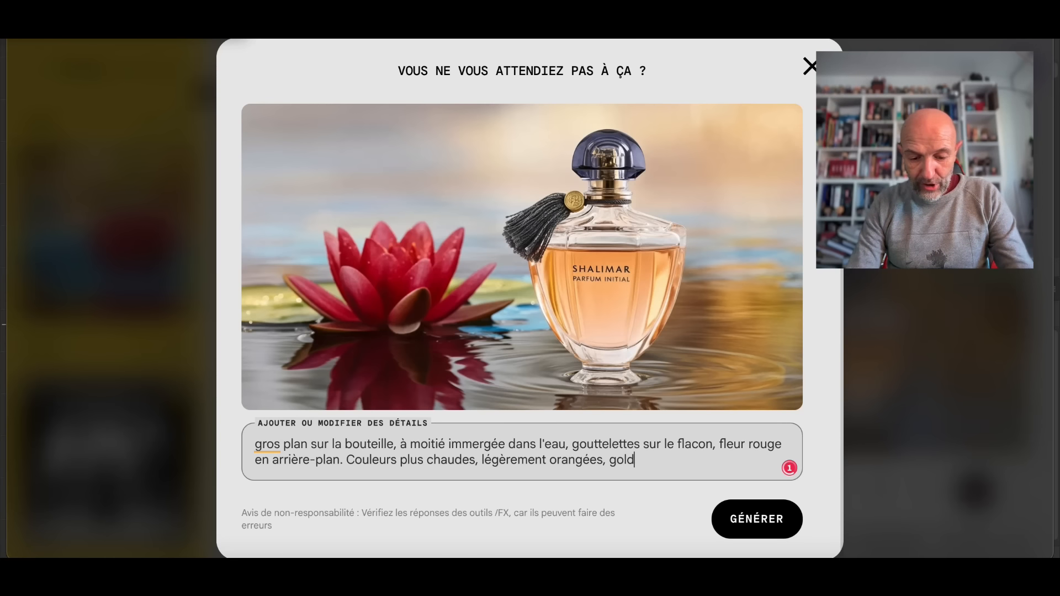
type("hour")
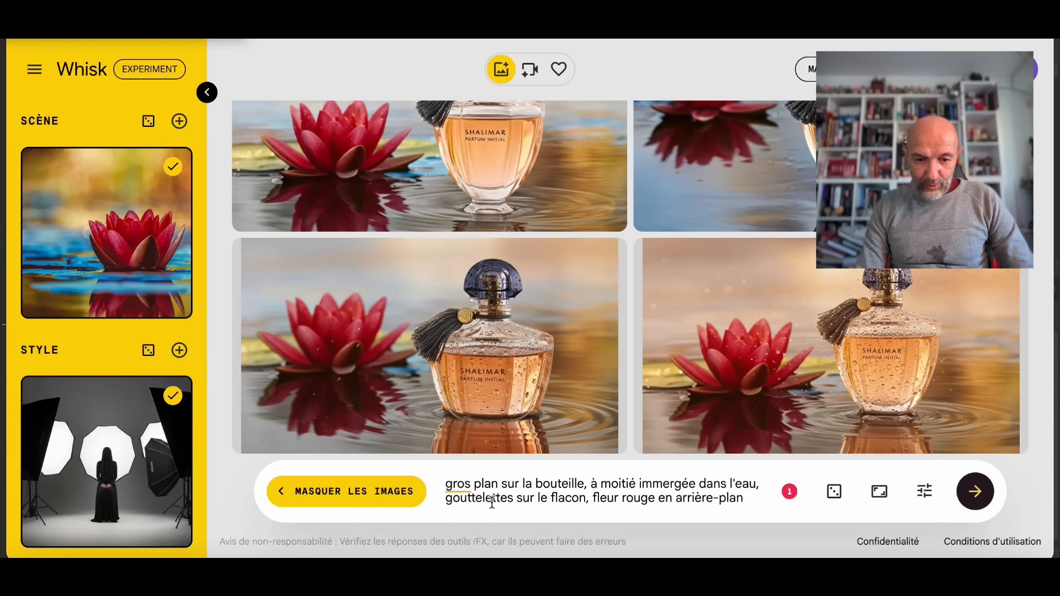
Examine both golden hour versions of the bottle at full size, closing each one after viewing
mouse_move(502, 357)
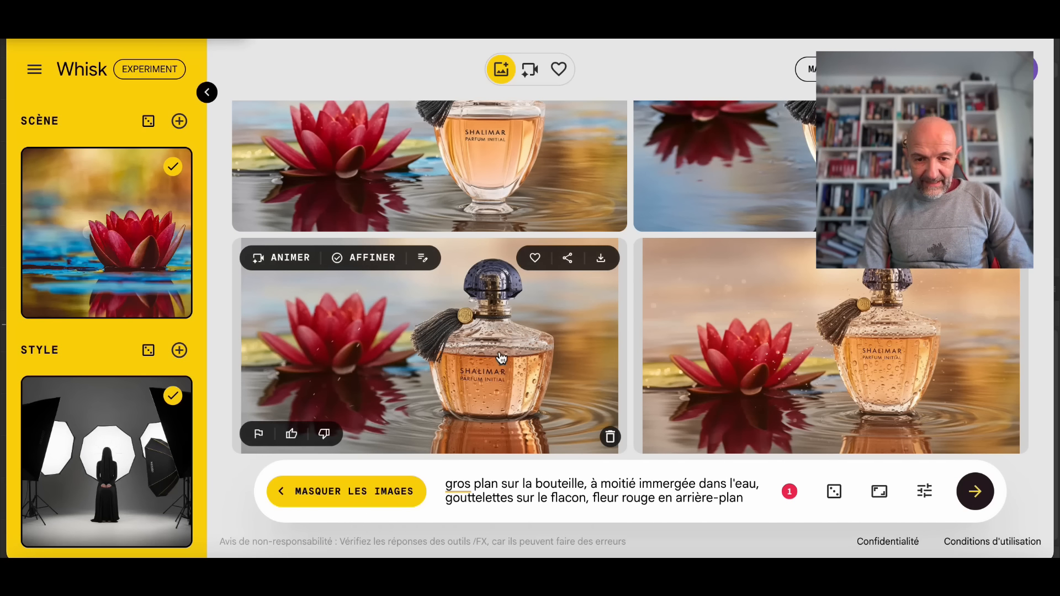
left_click(501, 358)
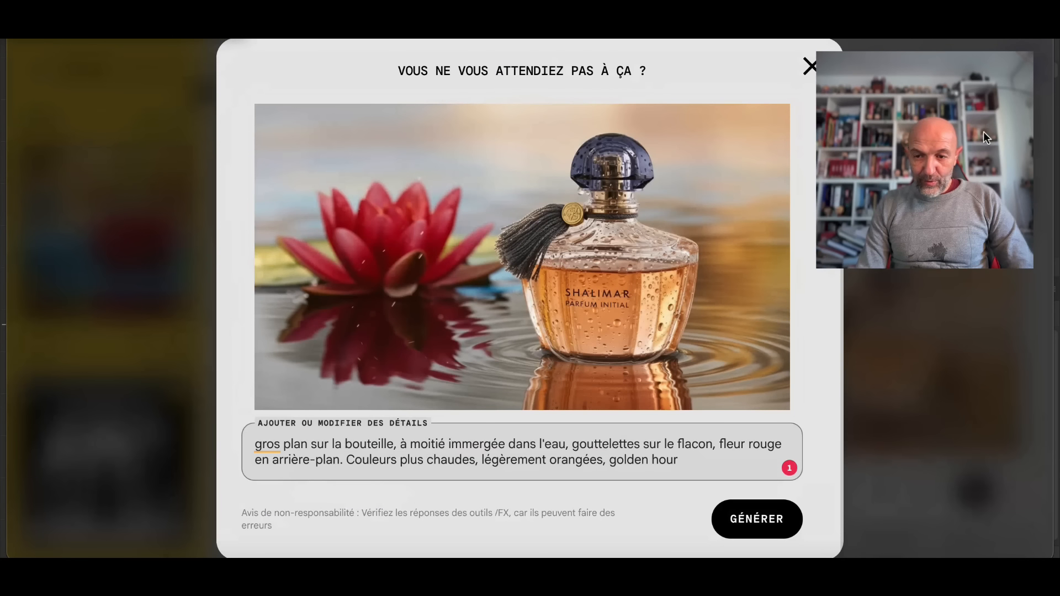
mouse_move(739, 302)
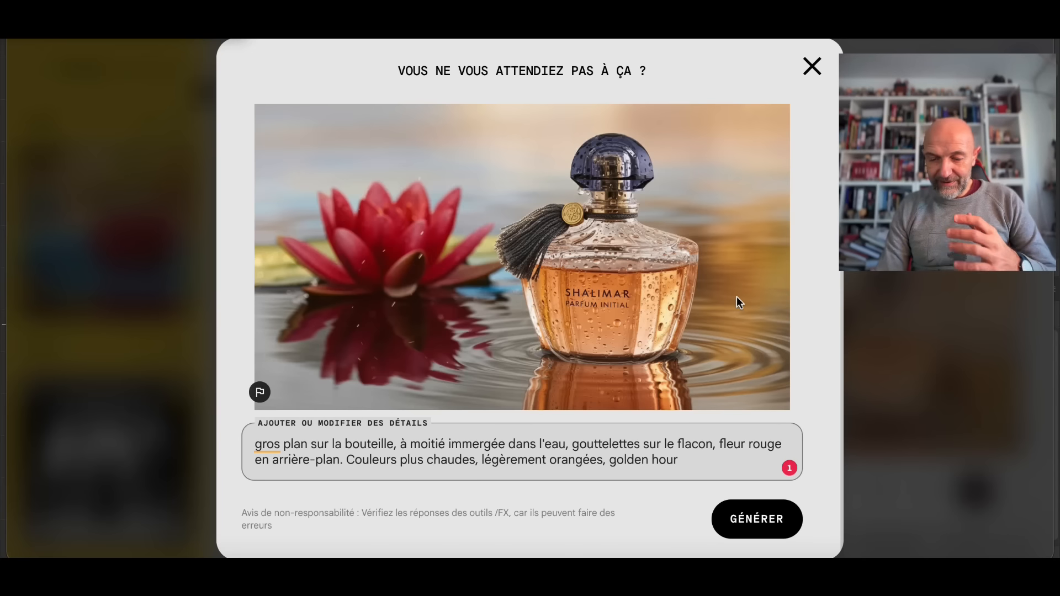
left_click(813, 67)
left_click(784, 354)
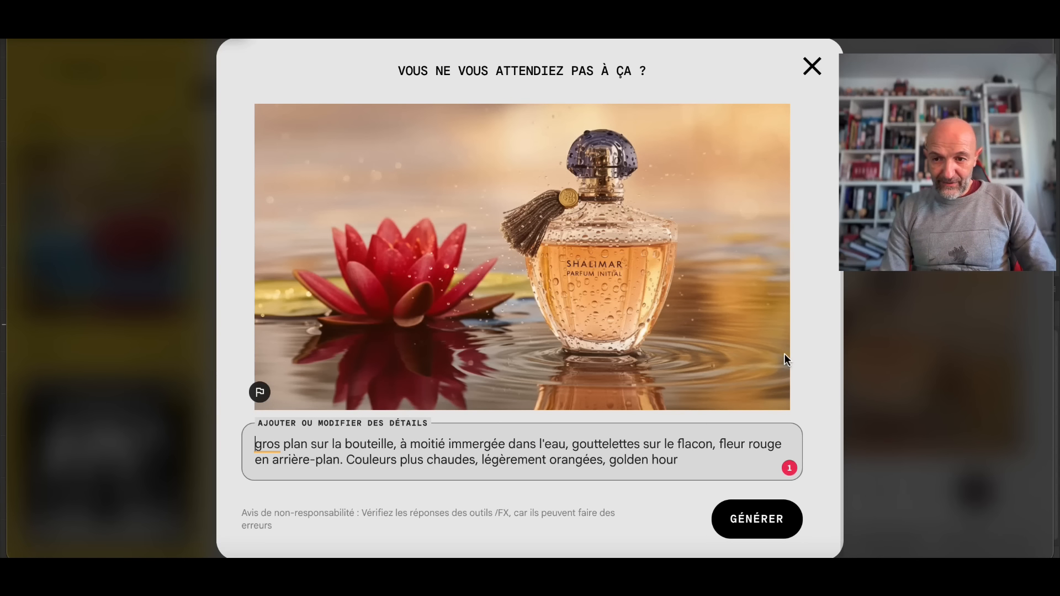
left_click(812, 67)
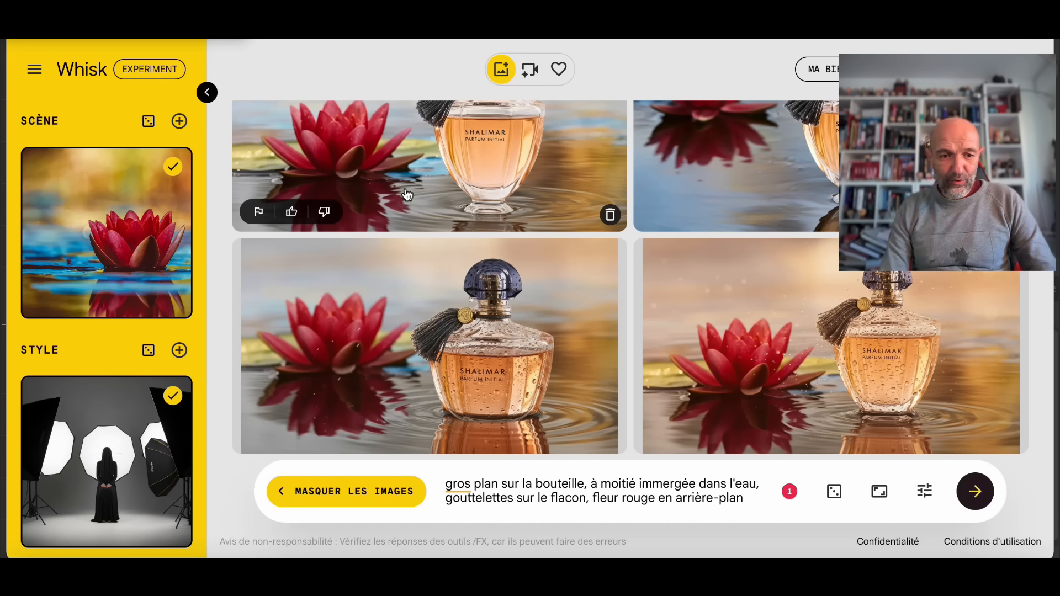
Replace the Scène reference with a generated snowy fjord landscape and generate images with "posée sur le sol neigeux, flocons de neige sur le flacon" in the prompt
scroll(166, 331, "up", 1)
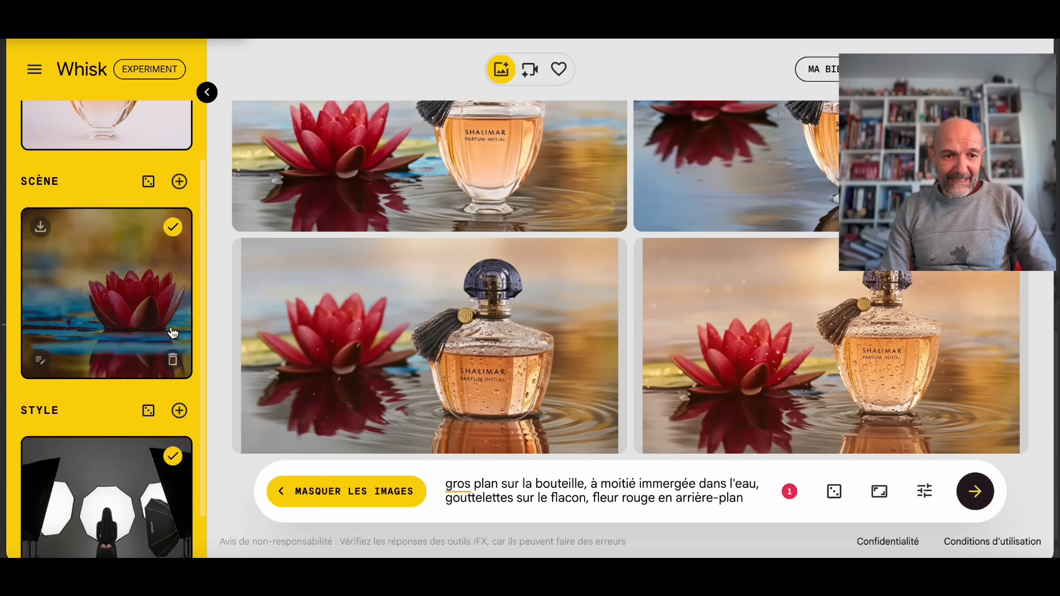
left_click(175, 361)
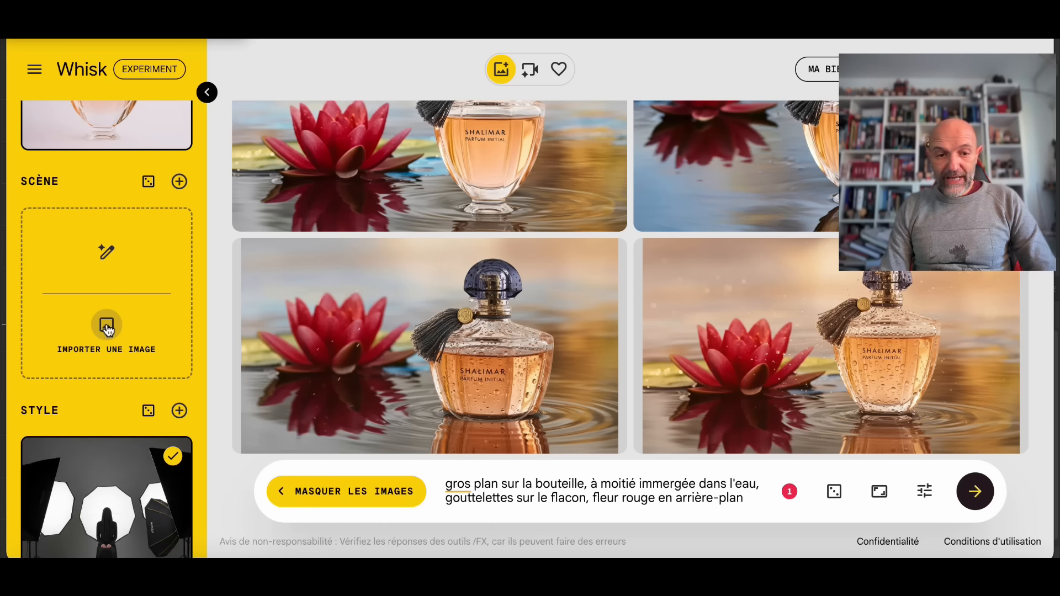
left_click(107, 247)
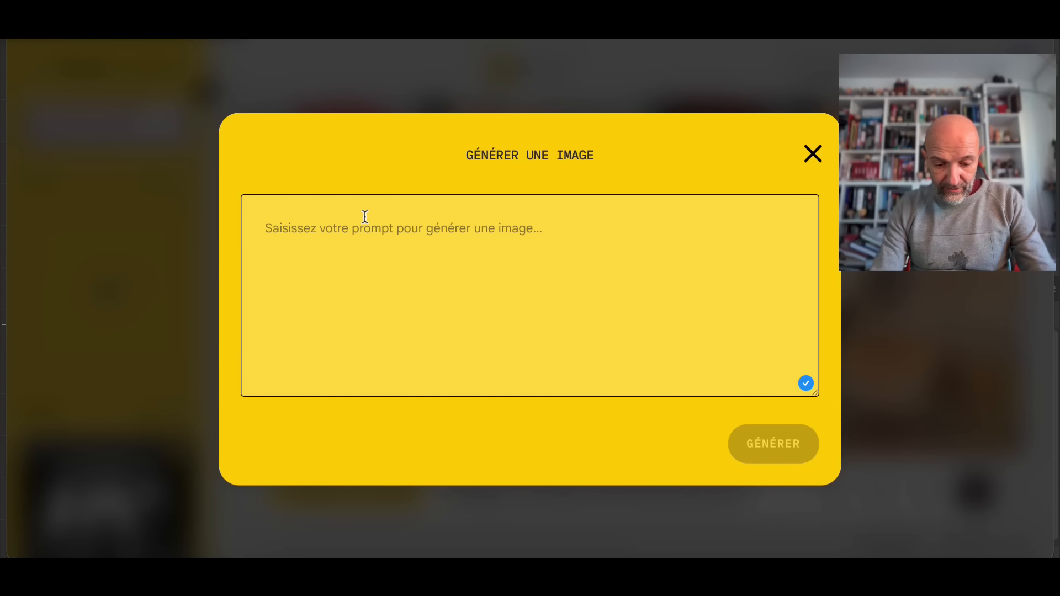
type("fjord no")
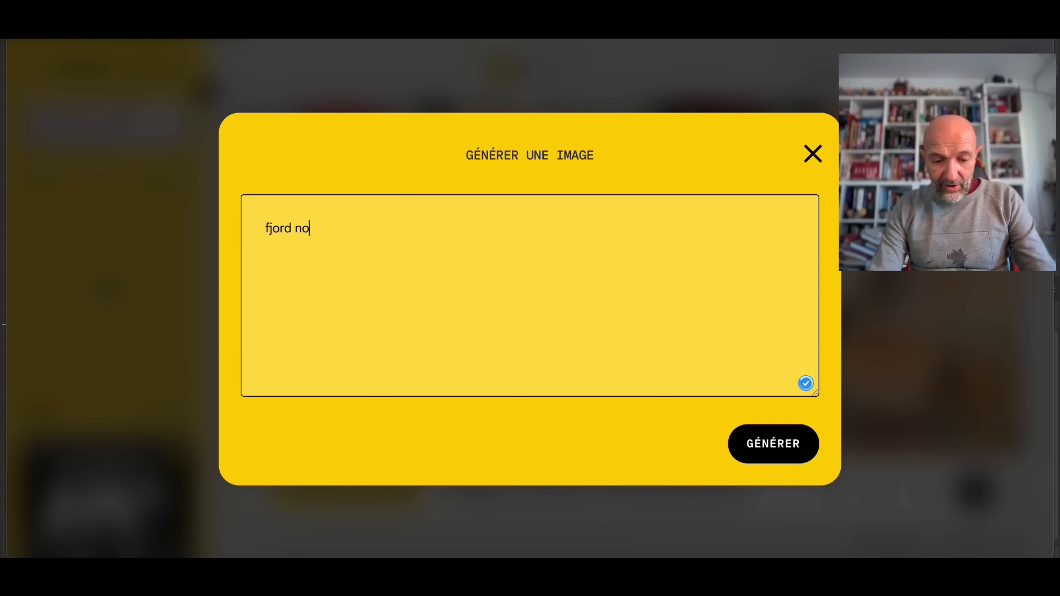
type("r")
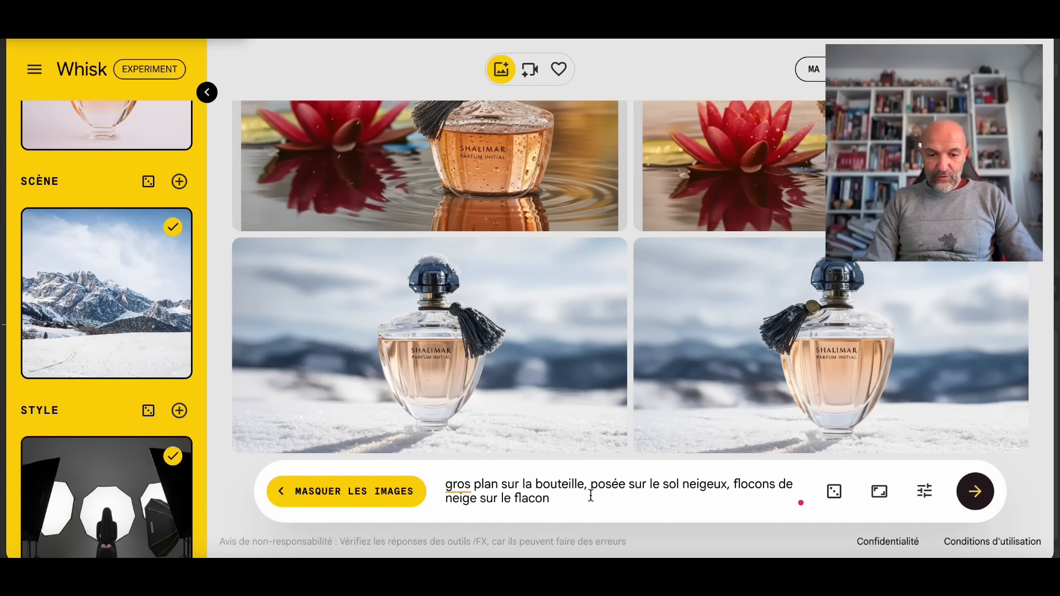
Add the spotted orange flower photo as an Objet reference and generate images with "Fleur orange posée à côté du flacon" added to the prompt
mouse_move(451, 359)
mouse_move(804, 368)
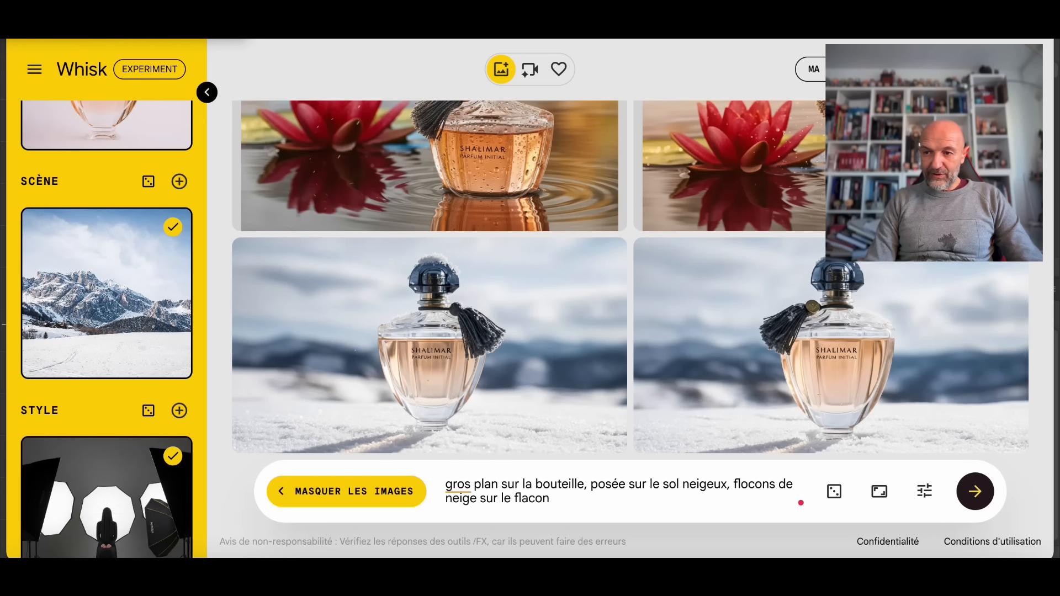
left_click_drag(583, 287, 97, 213)
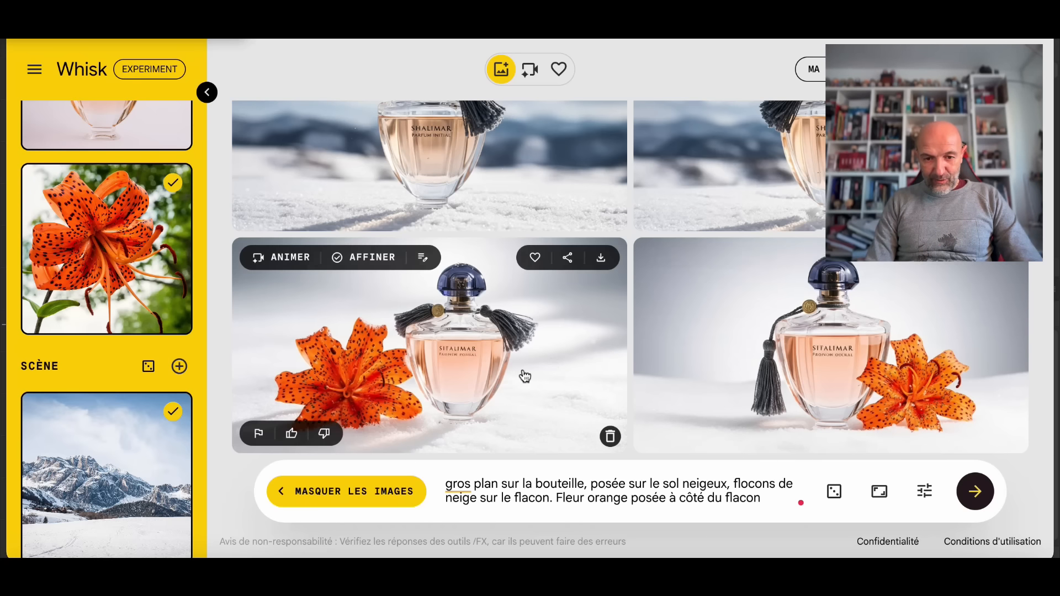
Refine the image showing the orange flower before the two-tasselled bottle with the instruction "arrière-plan avec des montagnes enneigées"
left_click(394, 259)
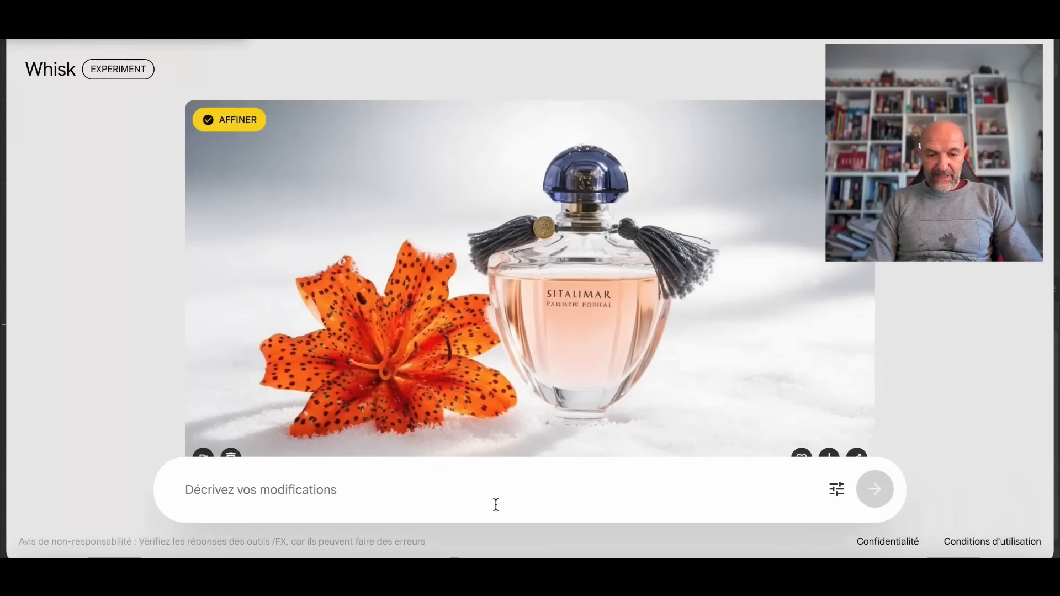
type("rrière-plan avec des montagne")
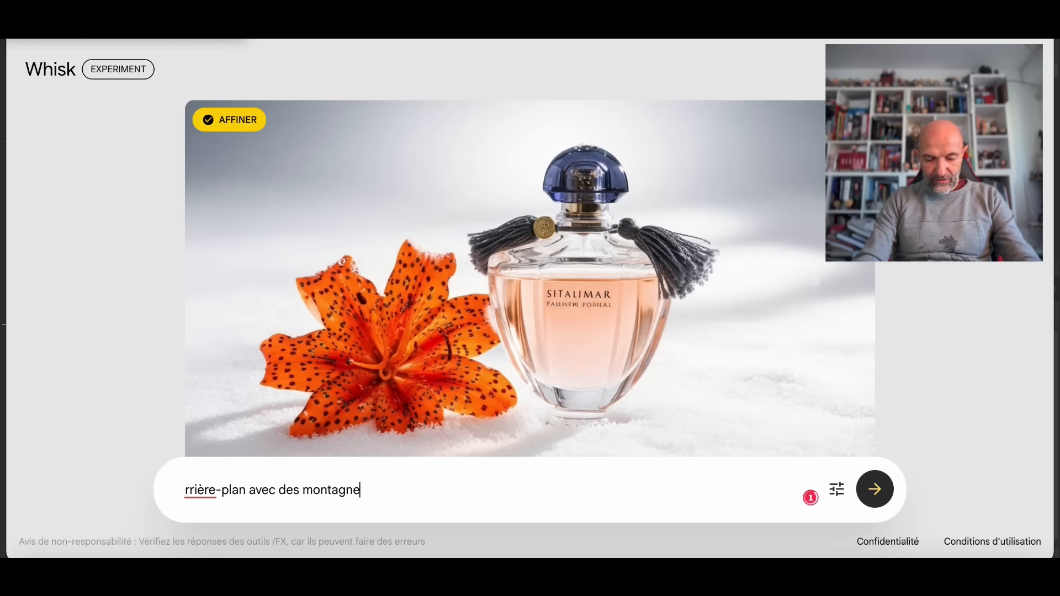
type("s enneigées")
left_click(875, 489)
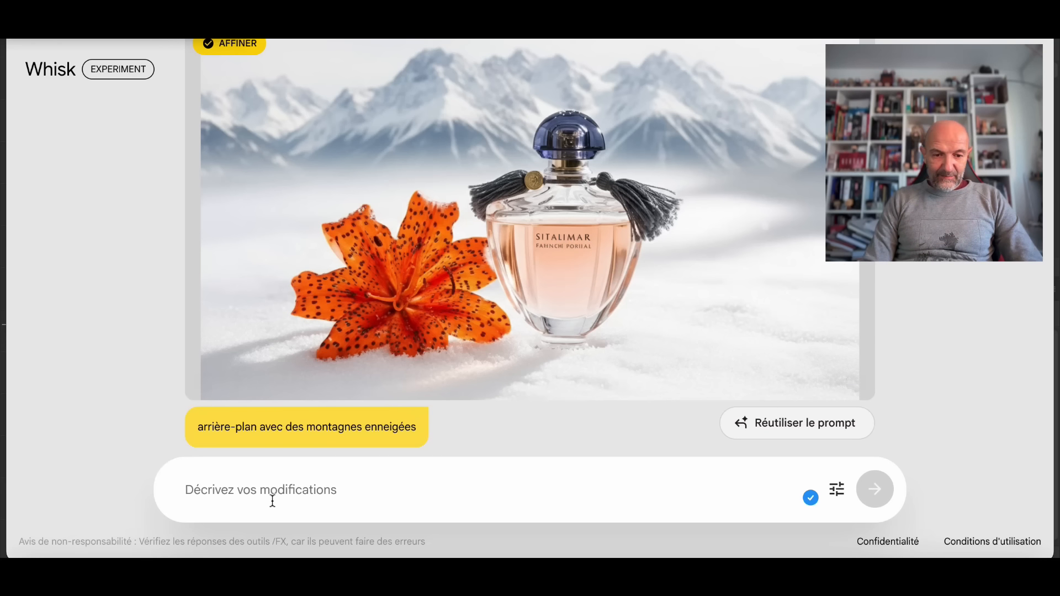
Refine the mountain version with the instruction "le texte sur la bouteille est "SHALIMAR"", review the refinements and leave the Affiner mode
type("le texte sur la bou")
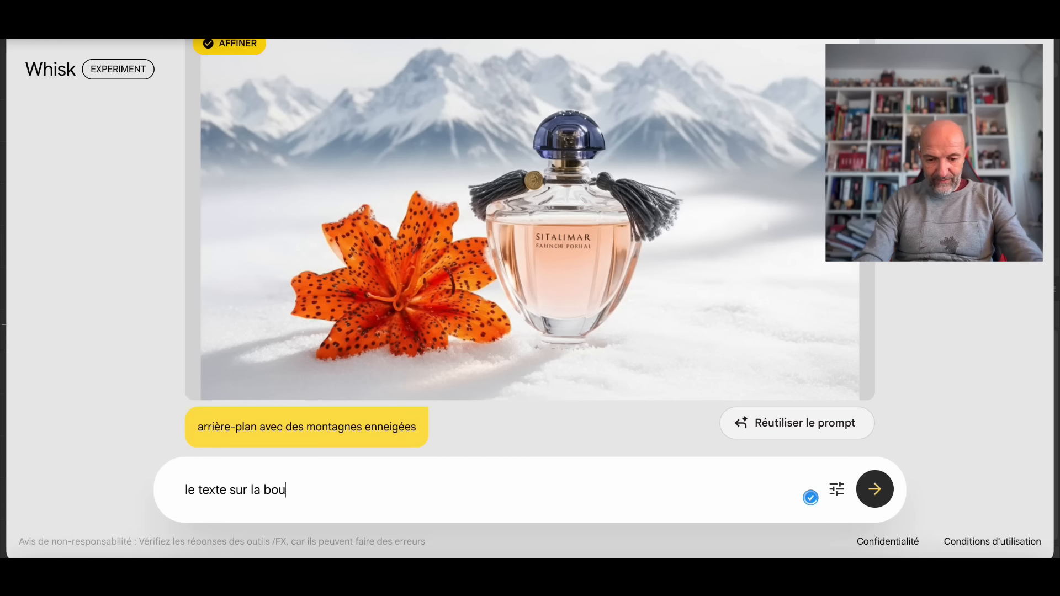
type("teille est \"SHALIMAR\"")
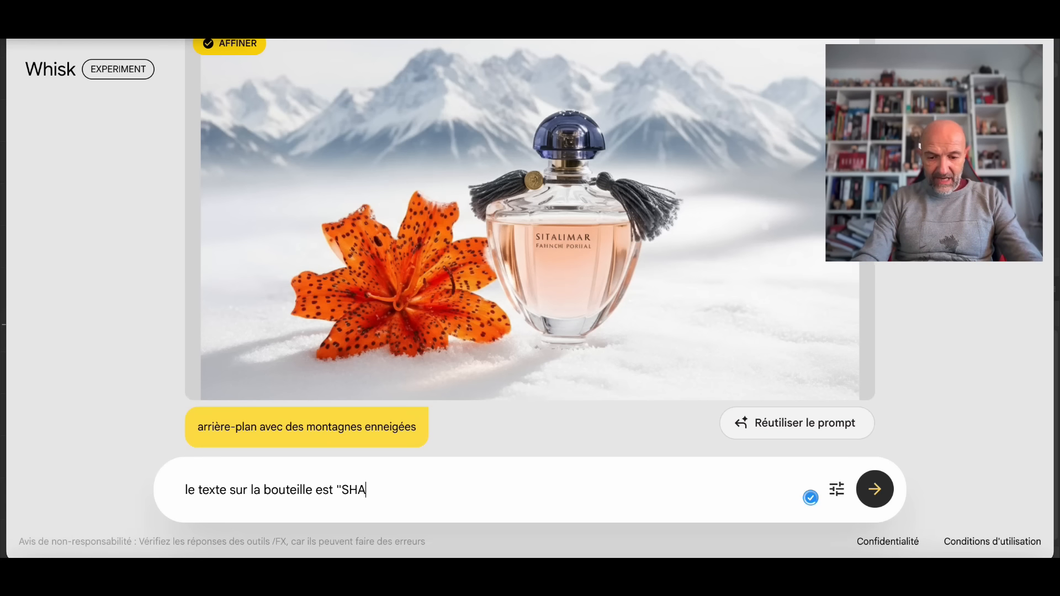
key("Return")
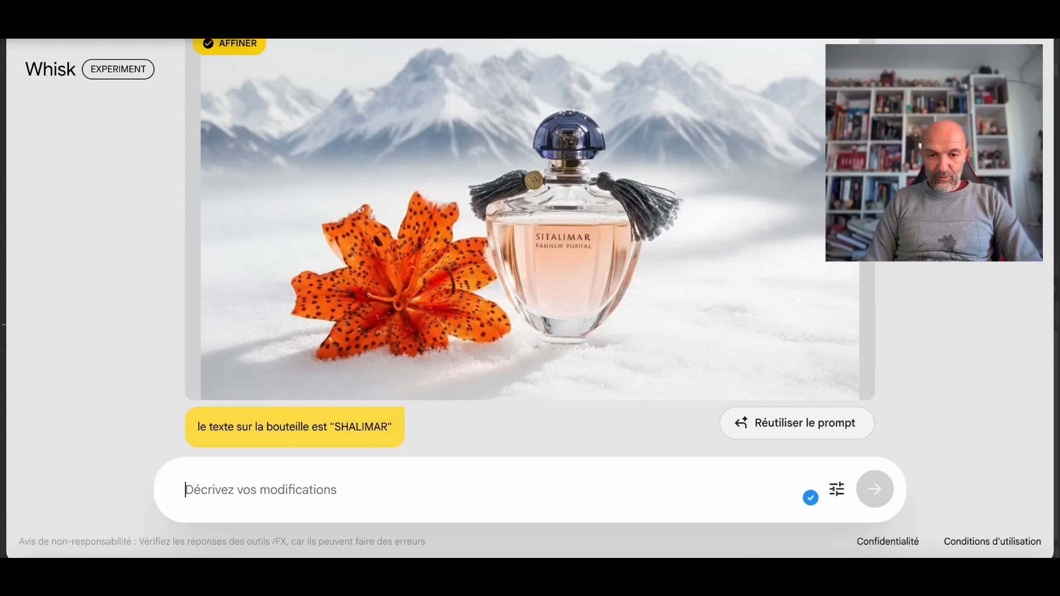
mouse_move(547, 323)
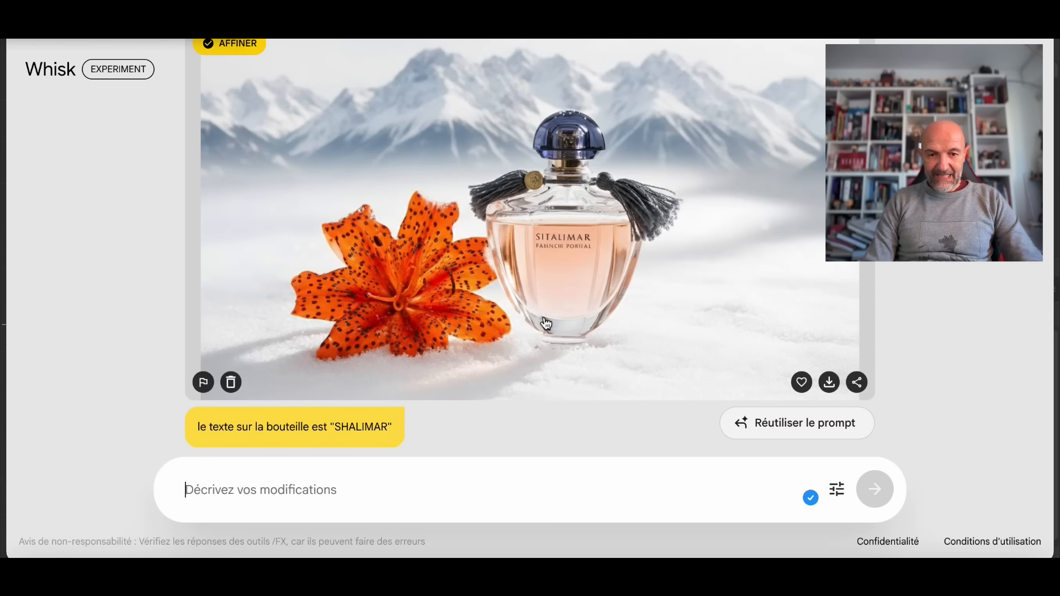
scroll(554, 221, "up", 5)
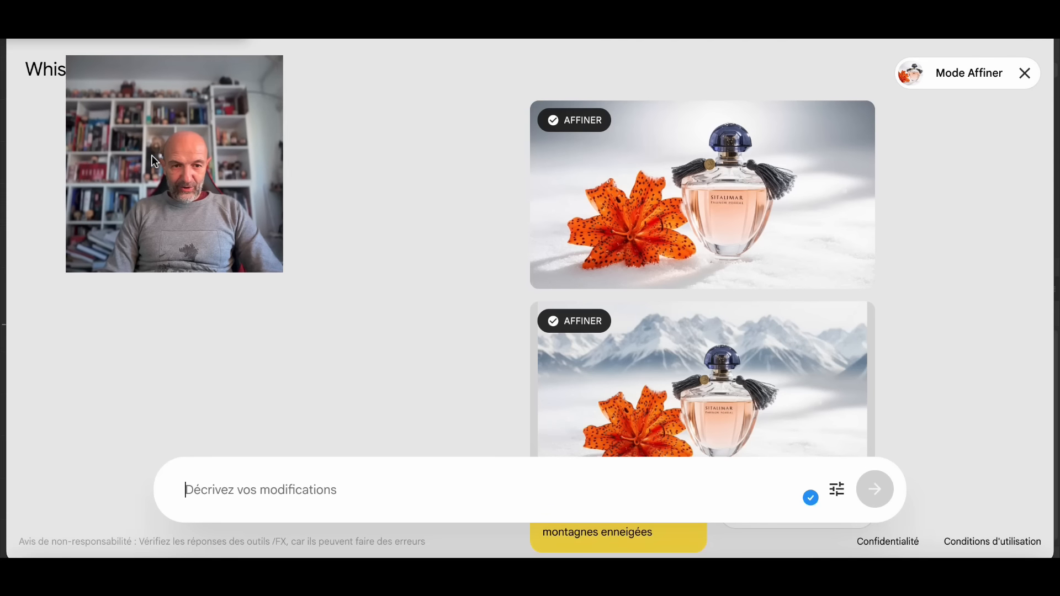
left_click(1025, 74)
mouse_move(952, 196)
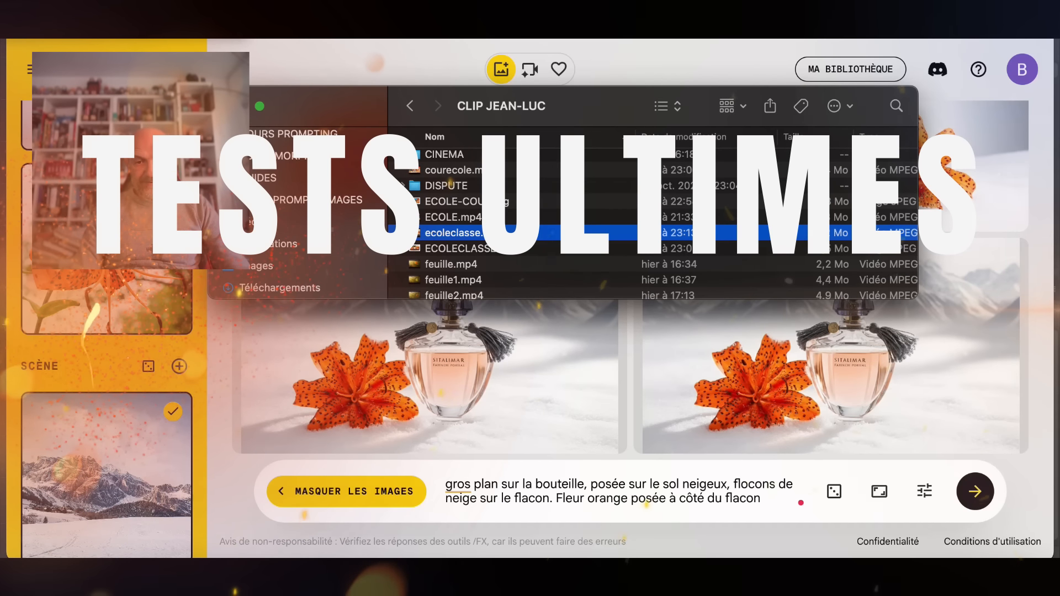
In Finder, preview the school videos ECOLE.mp4 and courecole.mp4 one after the other
left_click(455, 218)
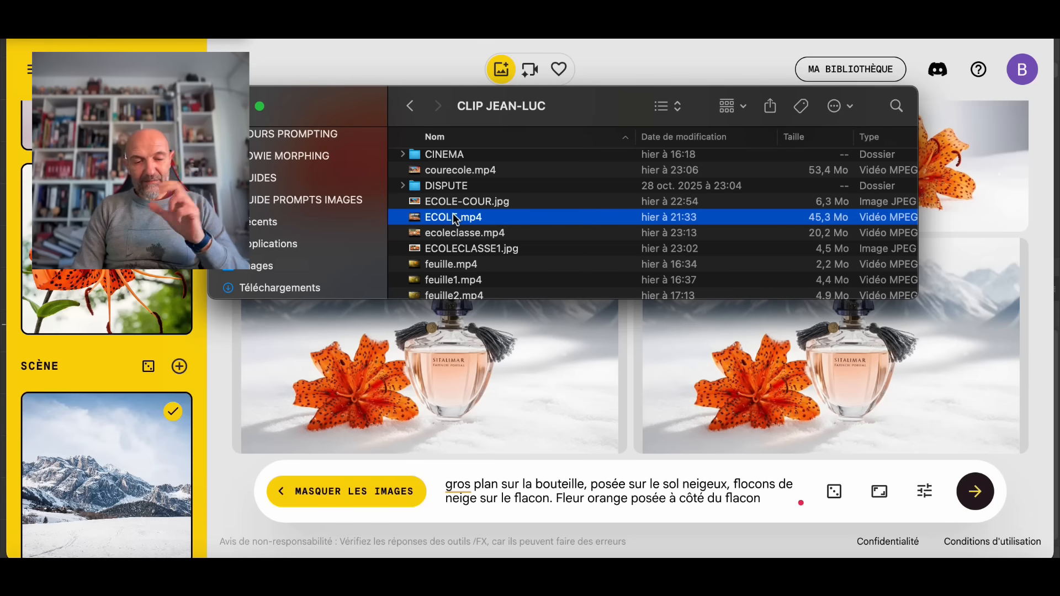
key("space")
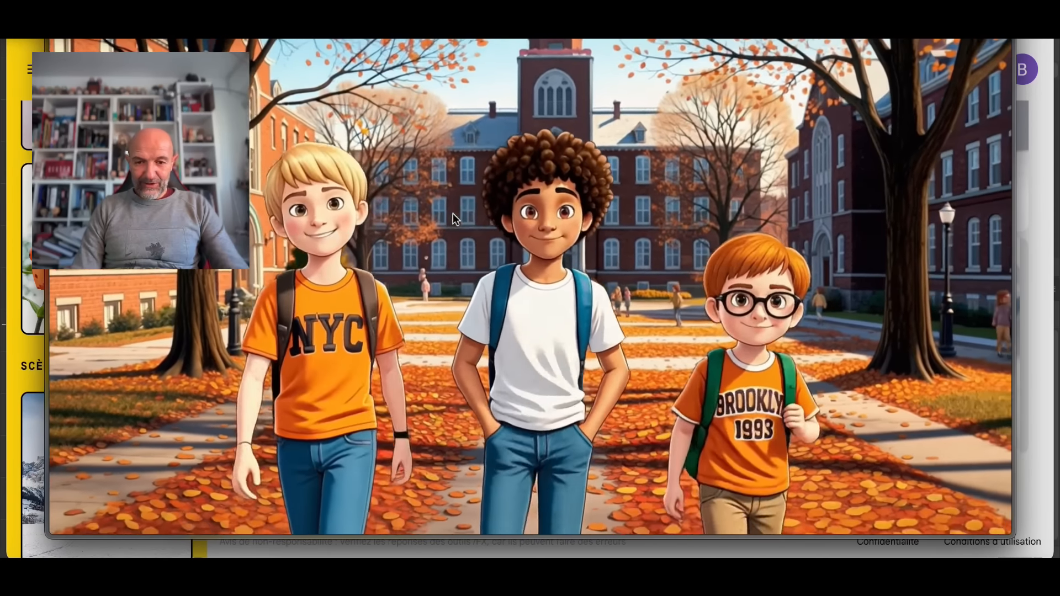
key("Right")
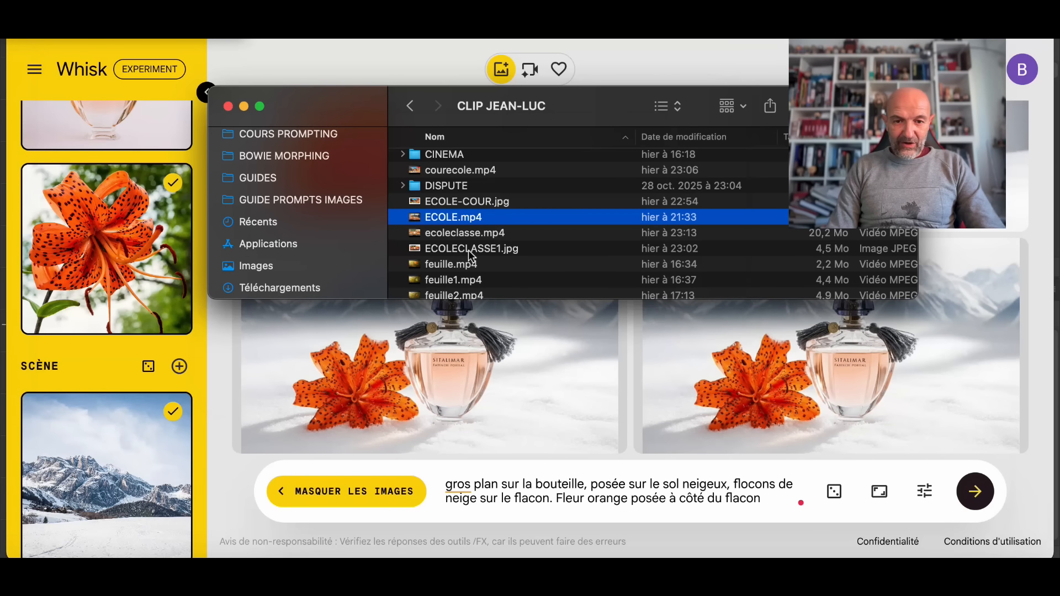
left_click(451, 170)
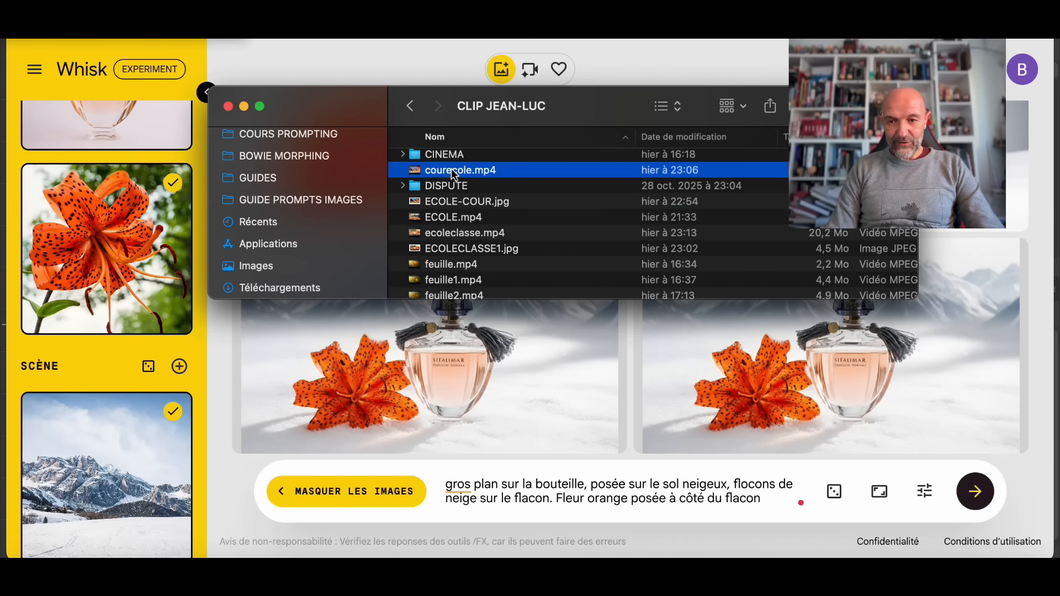
key("space")
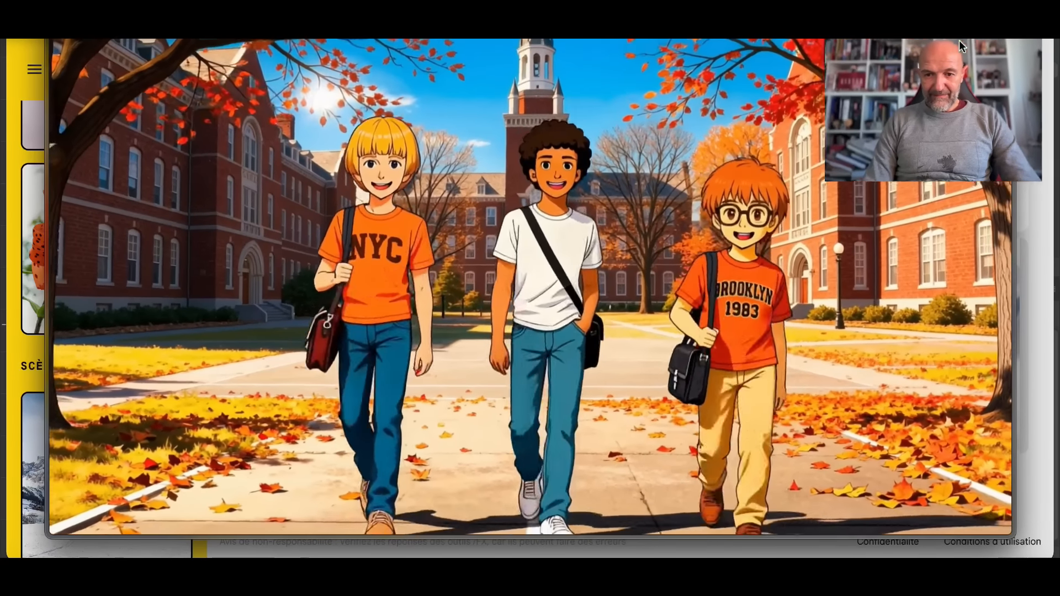